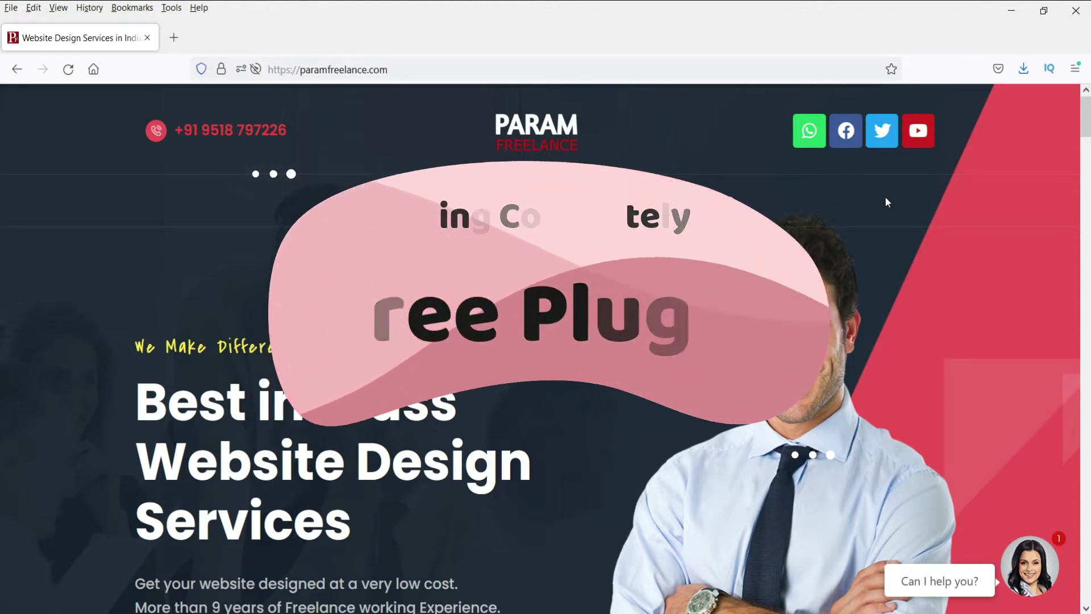
Open the WordPress admin dashboard at paramfreelance.com/wp-admin
left_click(446, 73)
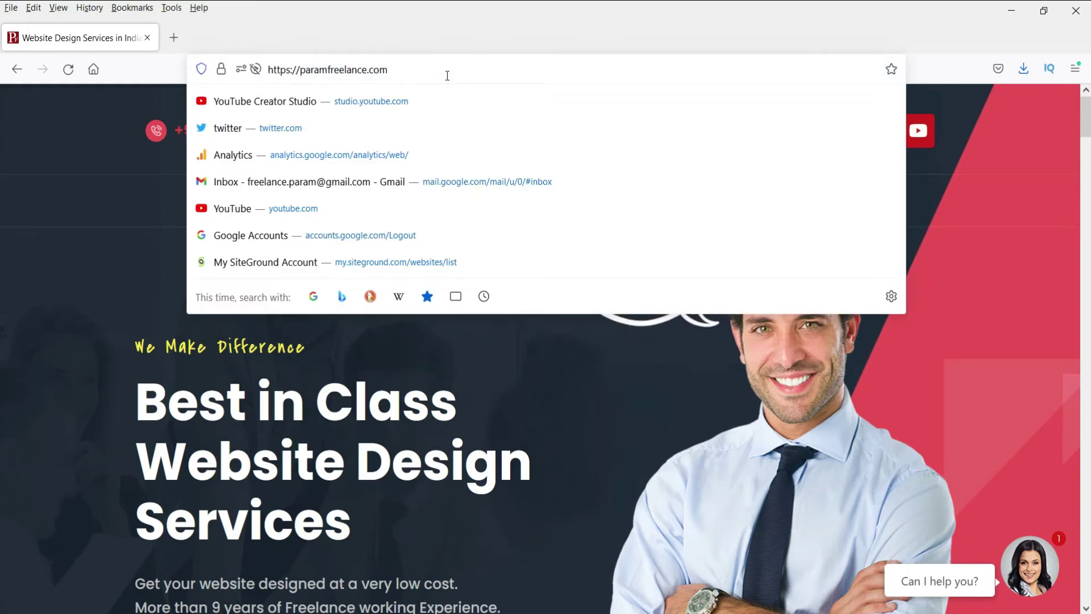
type("/wp-")
key("Return")
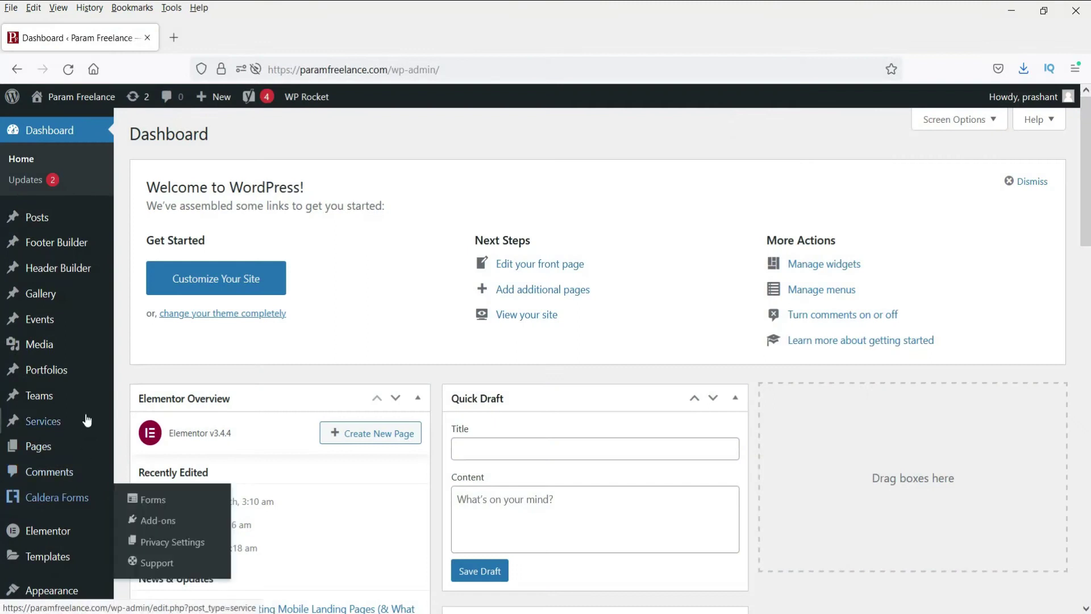
Search the new plugins for "updraft plus", and install and activate the UpdraftPlus WordPress Backup Plugin
scroll(86, 421, "down", 3)
mouse_move(63, 458)
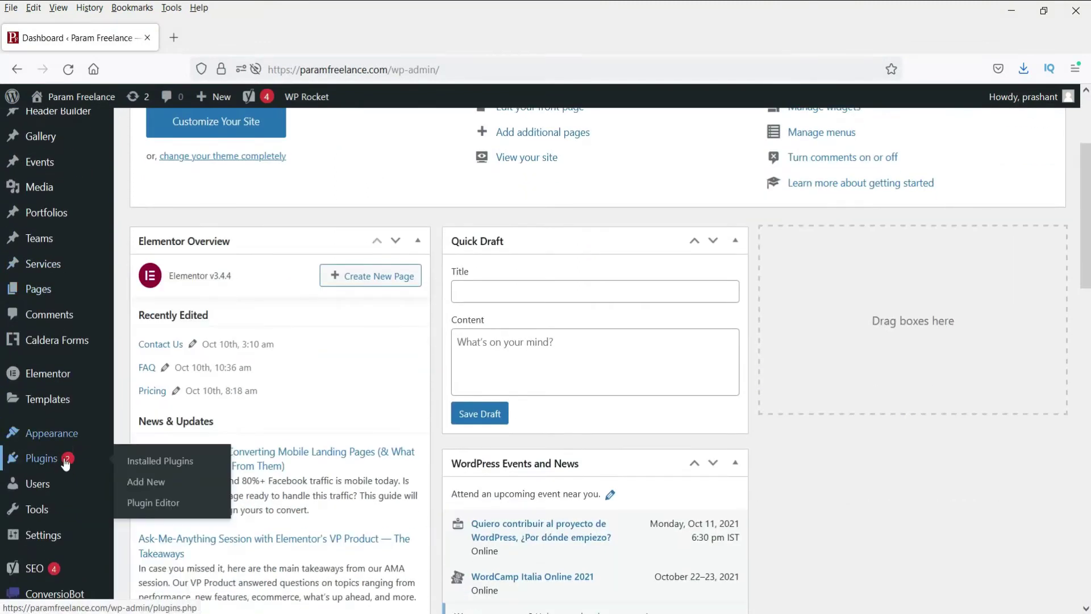
left_click(147, 481)
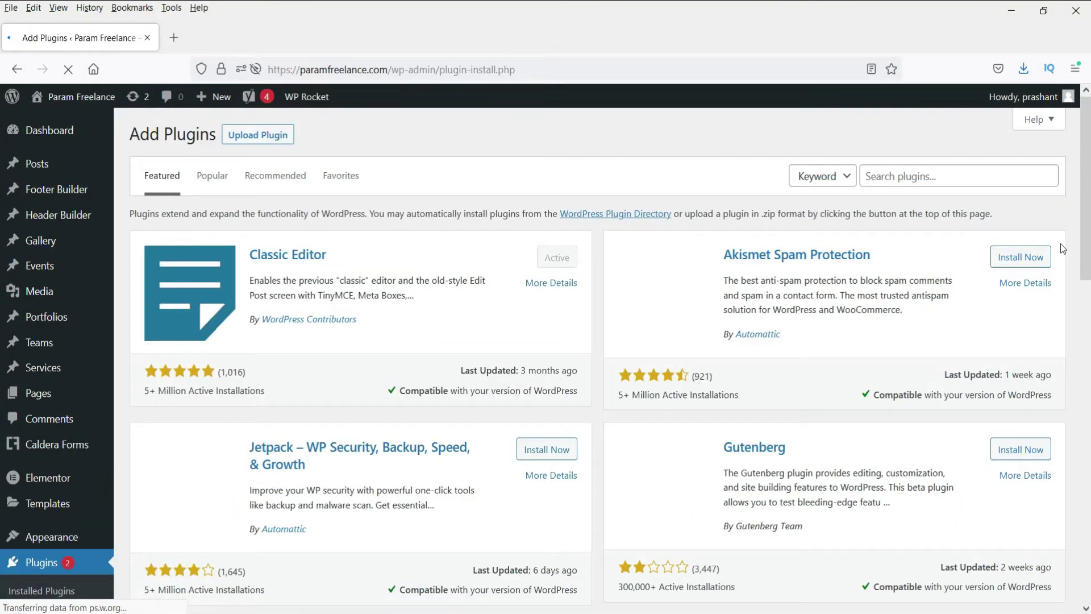
type("up")
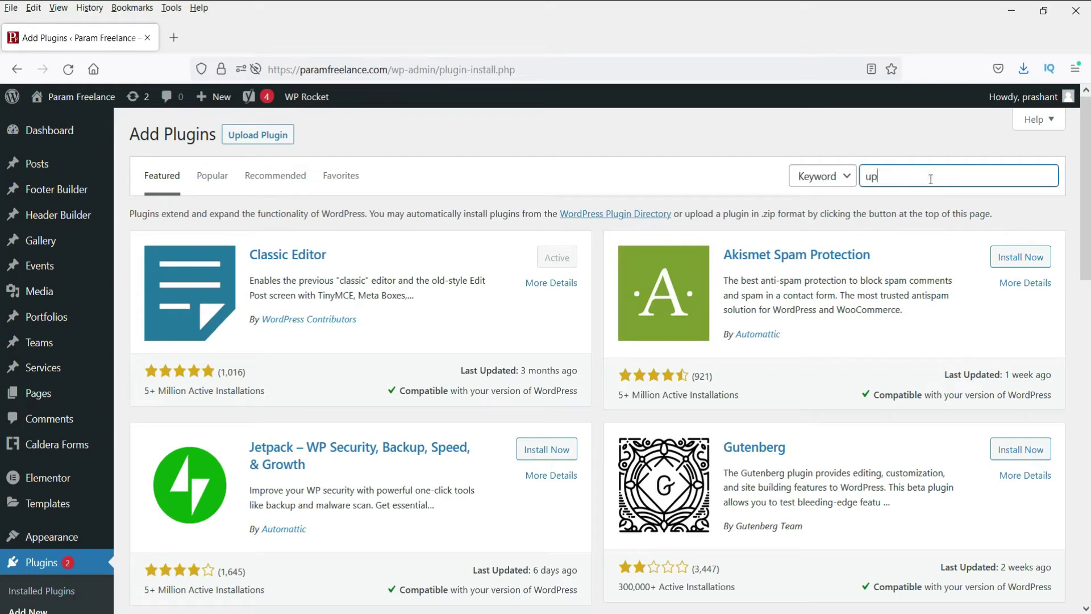
type("draft plus")
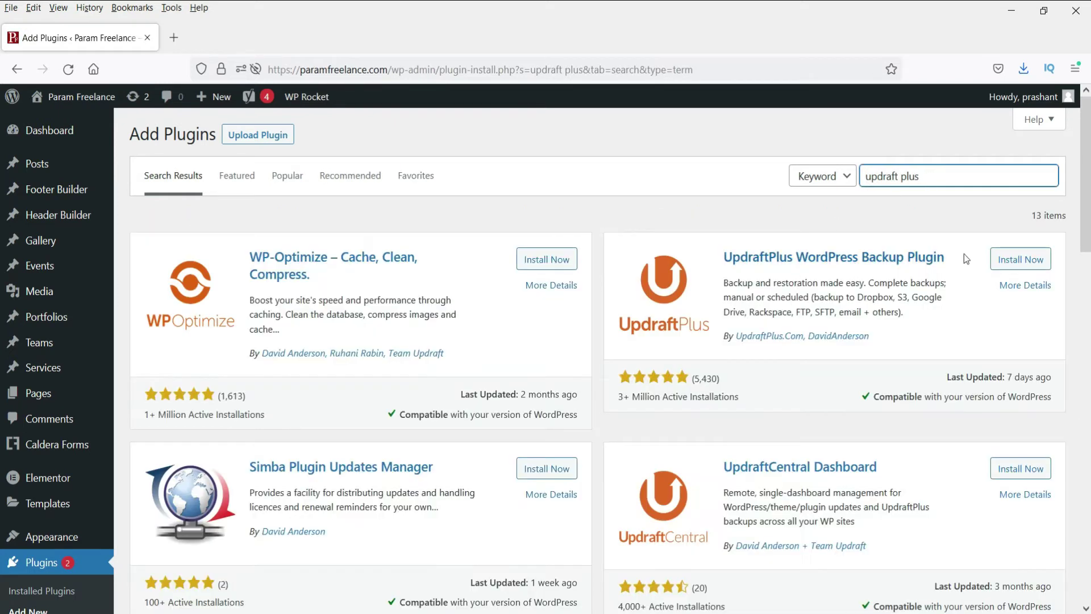
left_click(1027, 266)
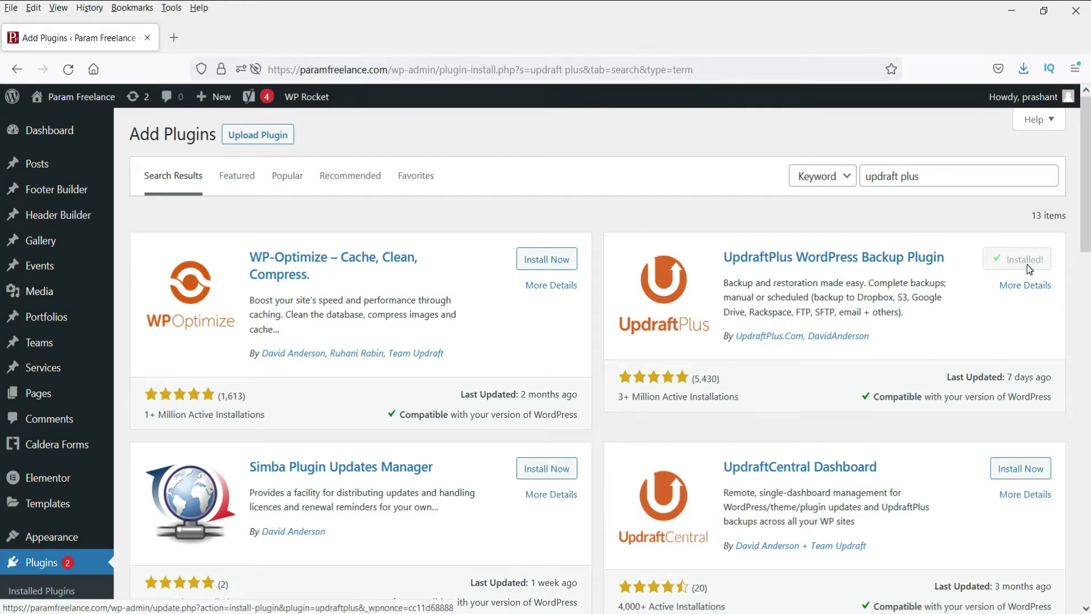
left_click(1028, 266)
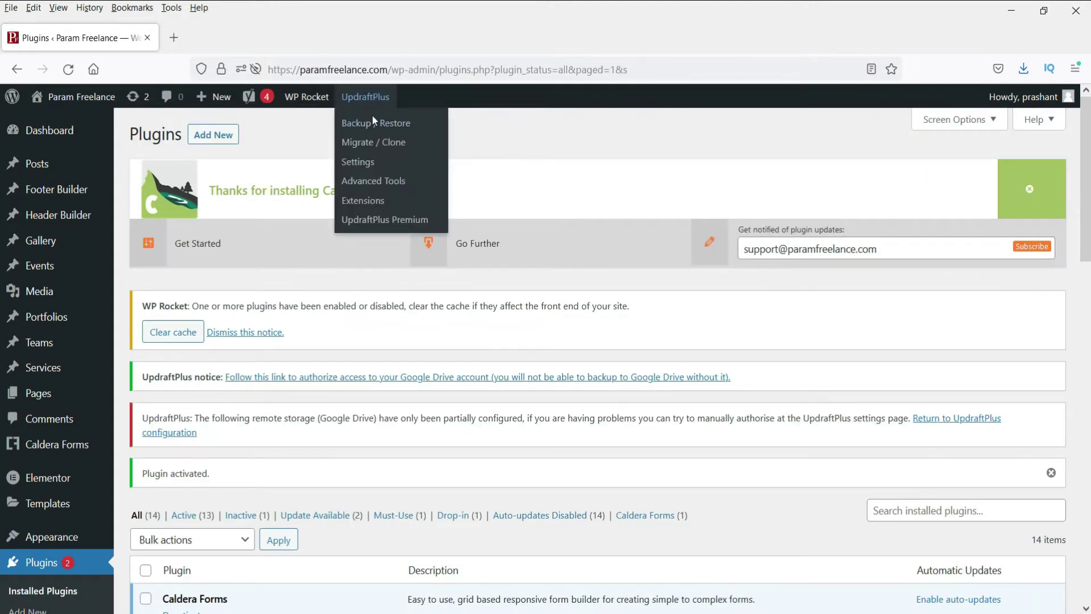
Open the settings of UpdraftPlus - Backup/Restore from the installed plugins, showing its backup schedule and remote storage options
scroll(541, 199, "down", 8)
scroll(541, 195, "down", 10)
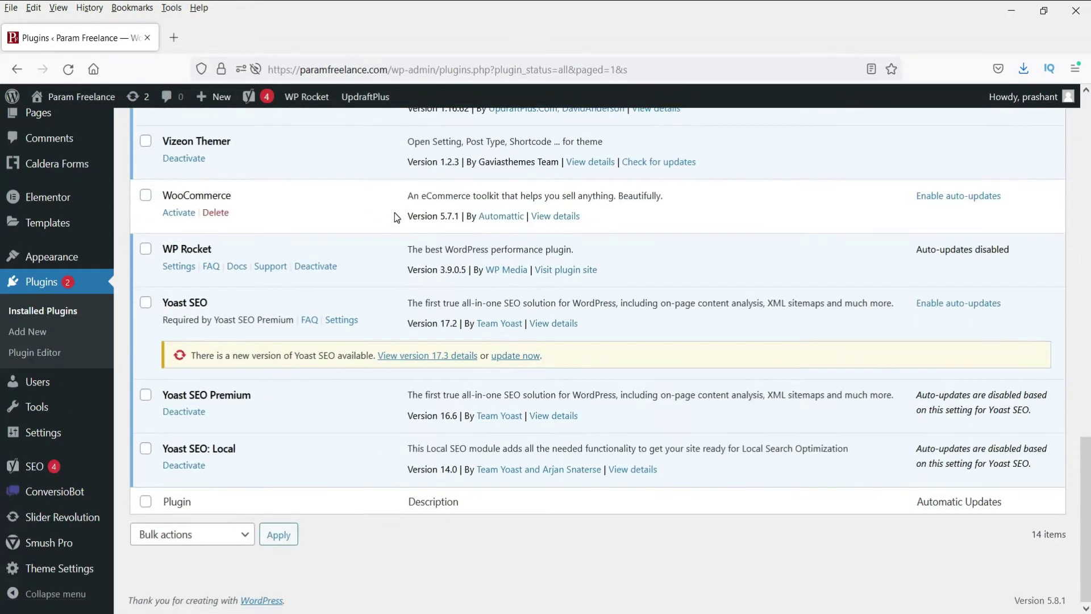
scroll(164, 412, "up", 4)
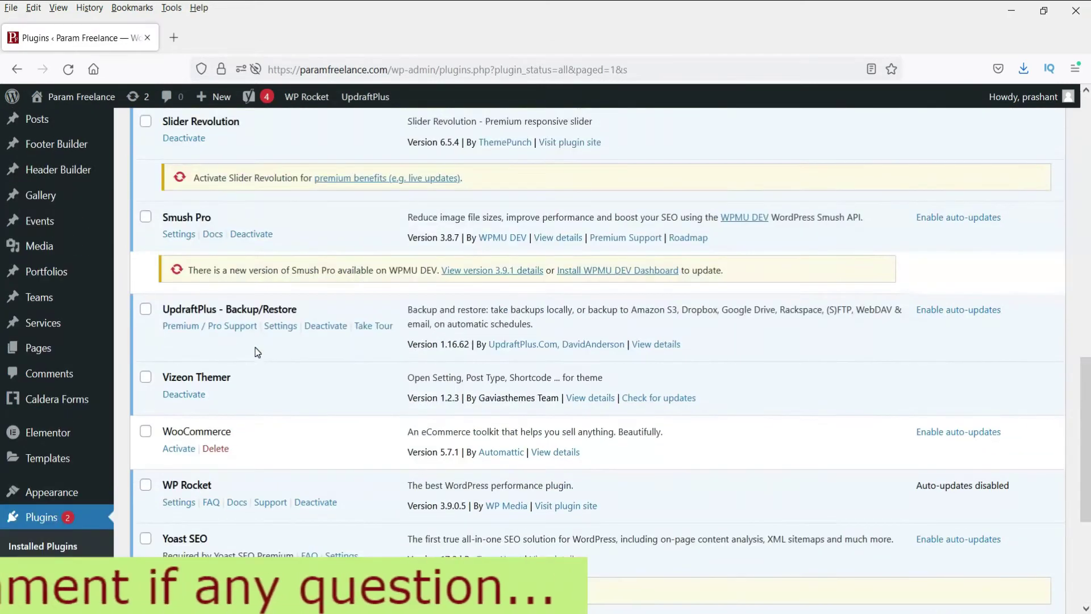
left_click(279, 330)
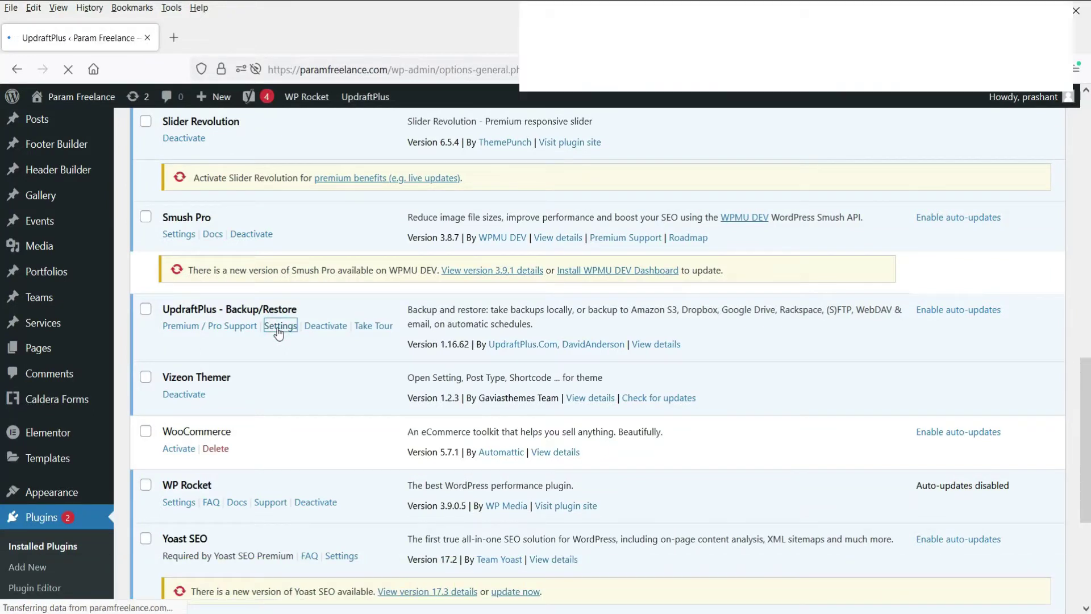
scroll(612, 246, "down", 4)
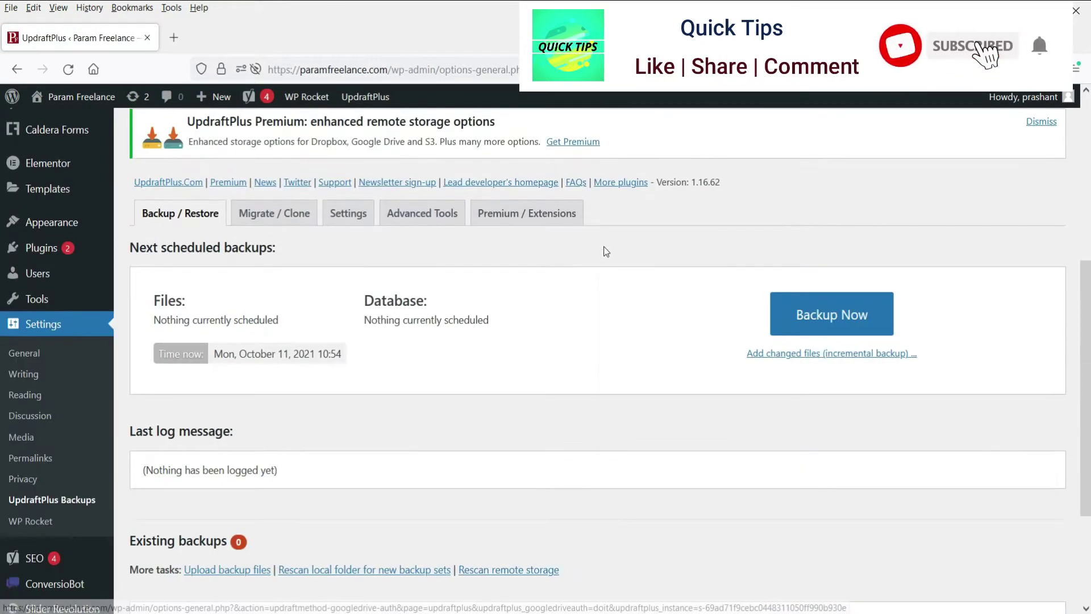
left_click(358, 218)
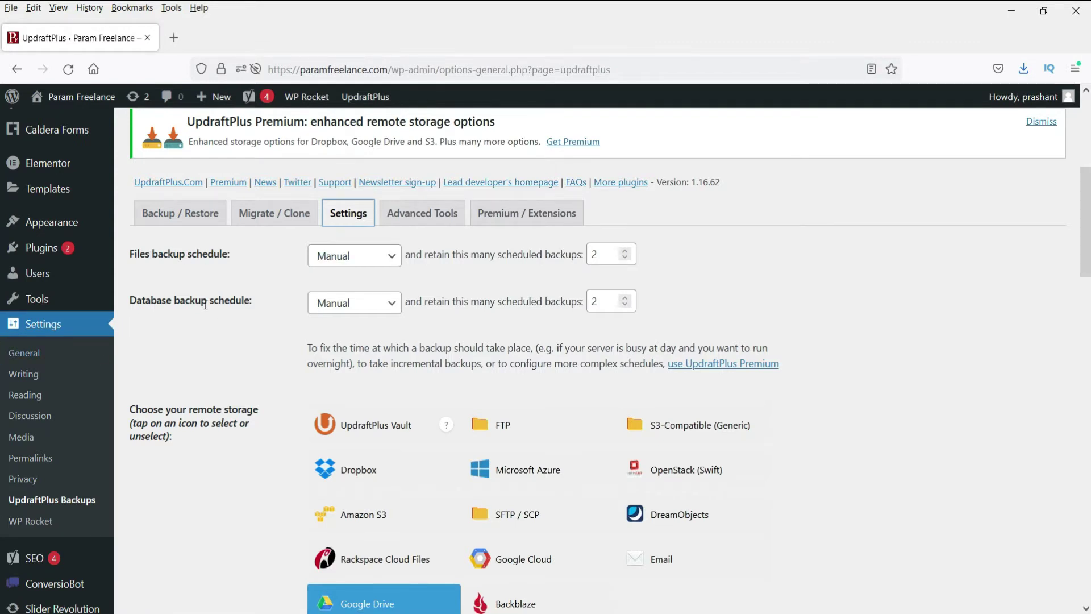
Remove the mysql.sql exclusion rule from the other directories inside wp-content in the files backup
scroll(247, 341, "down", 4)
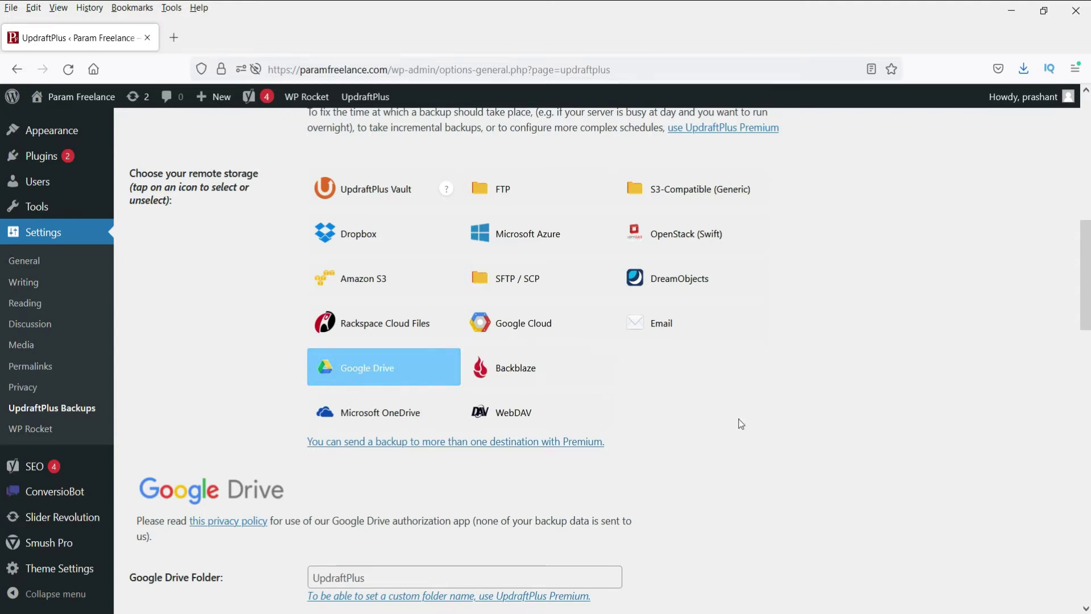
scroll(852, 399, "down", 4)
left_click(403, 342)
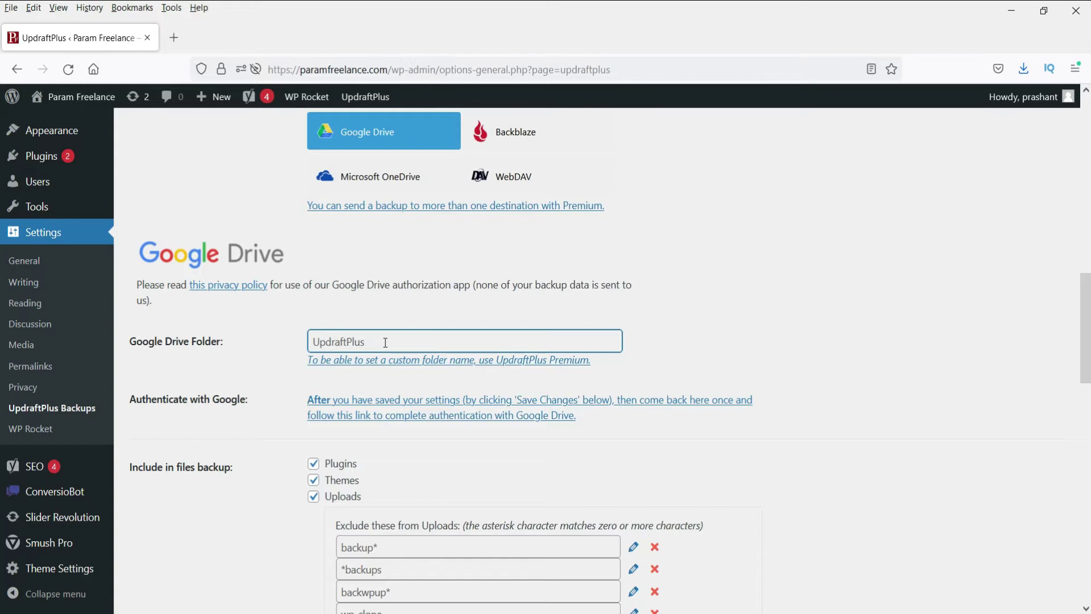
scroll(736, 317, "down", 3)
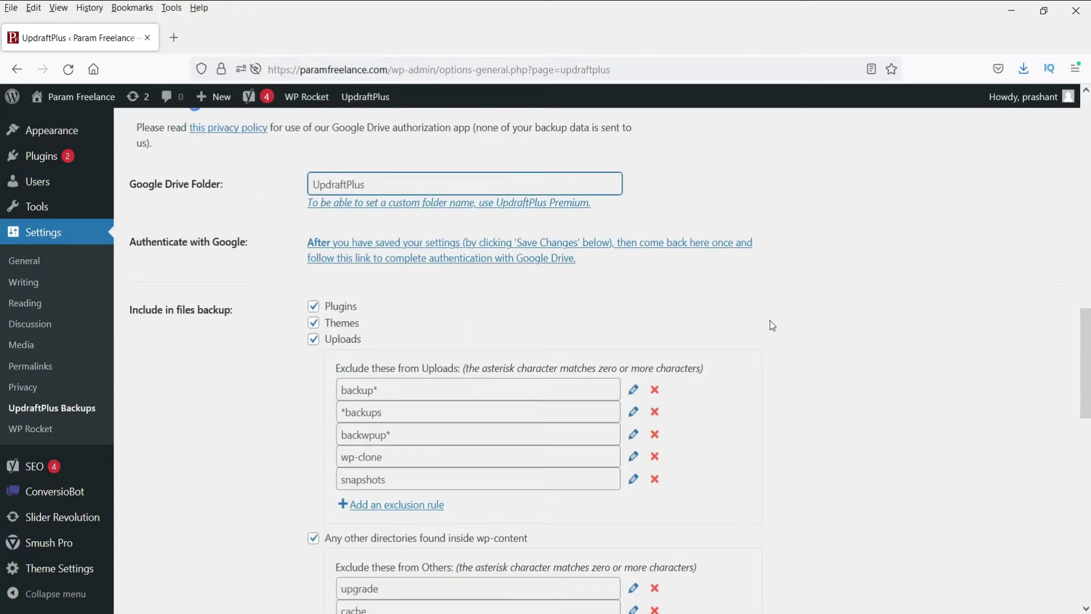
scroll(761, 330, "down", 2)
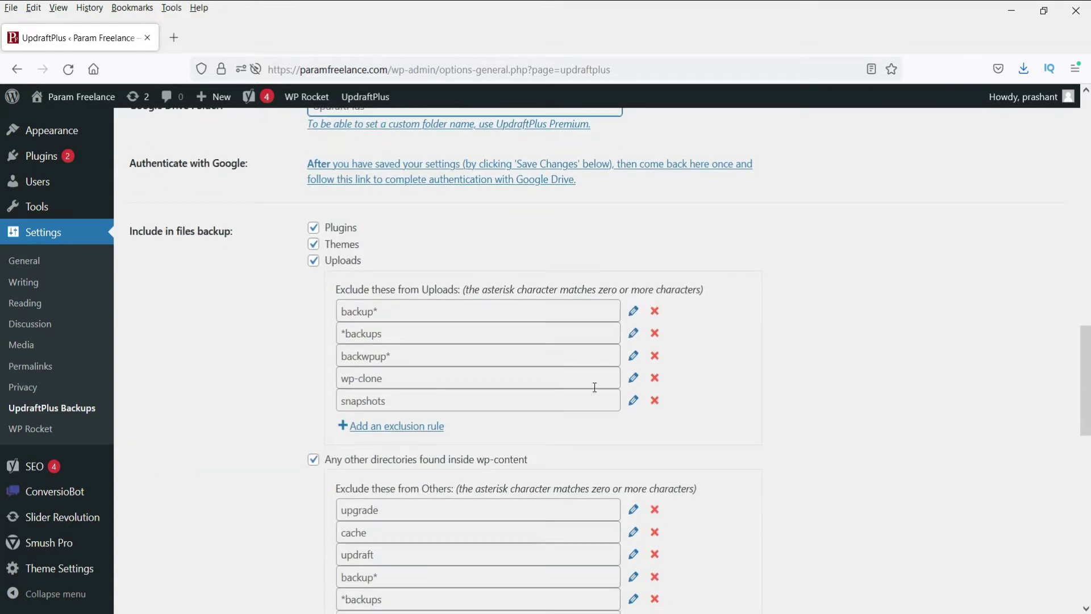
scroll(792, 319, "down", 3)
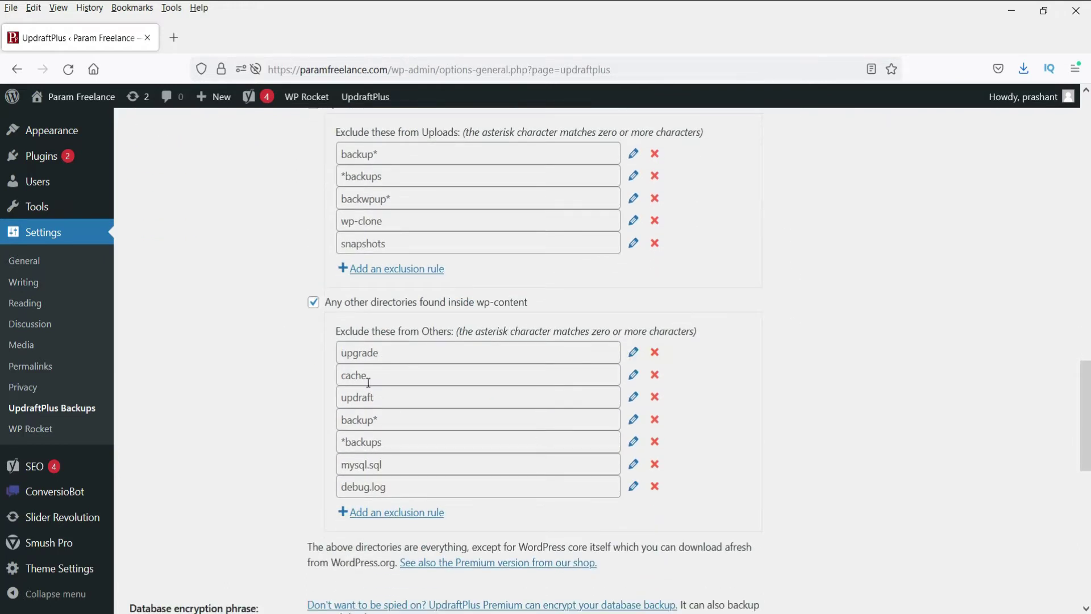
scroll(277, 373, "down", 2)
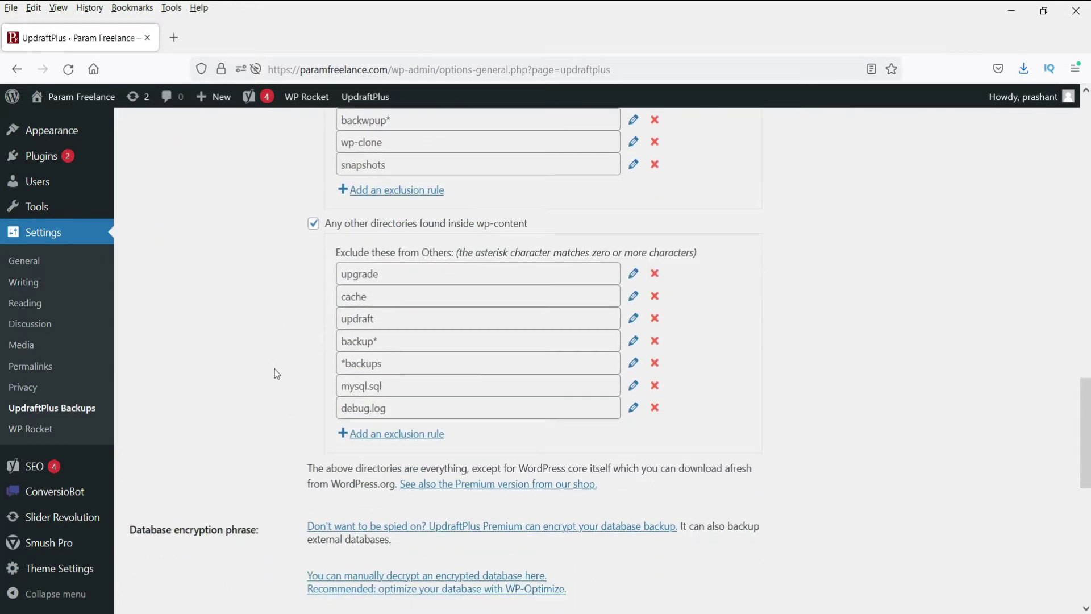
left_click(654, 391)
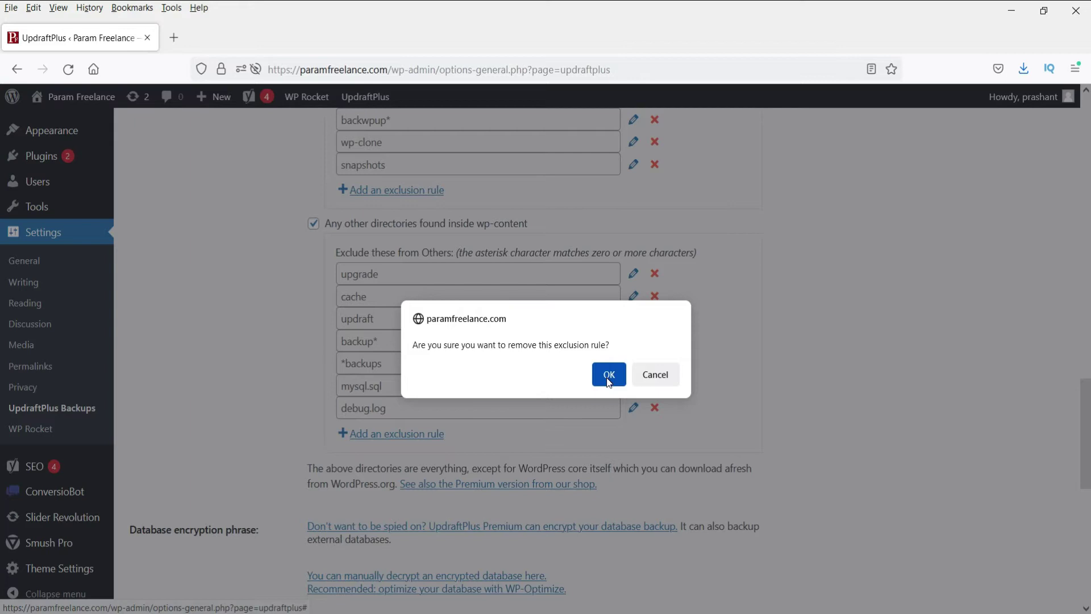
left_click(607, 377)
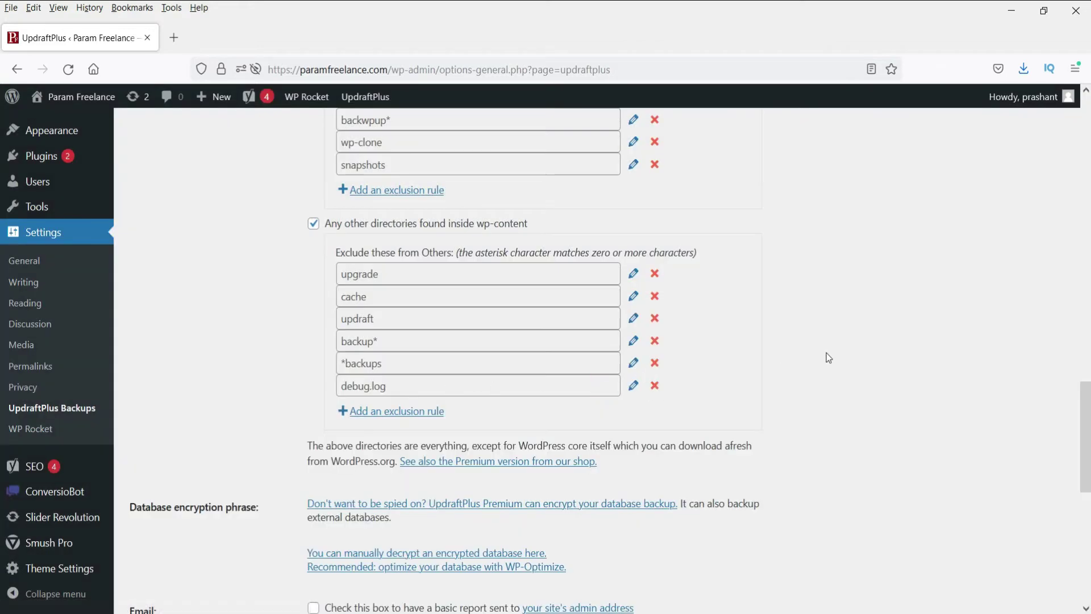
Save the UpdraftPlus settings with Google Drive as the remote storage
scroll(227, 363, "up", 2)
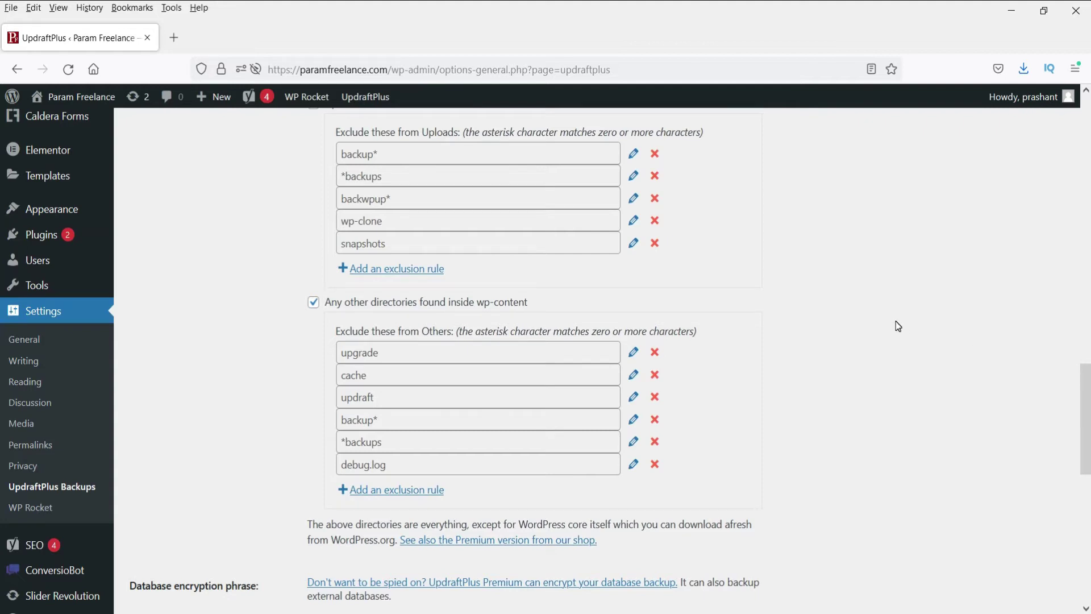
scroll(897, 326, "up", 5)
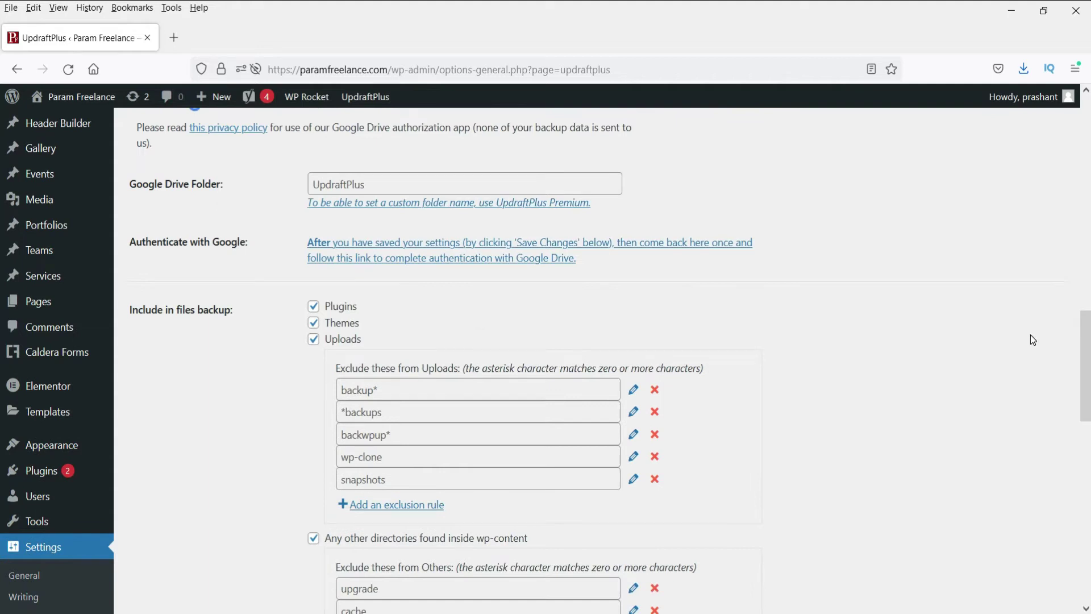
scroll(843, 322, "down", 5)
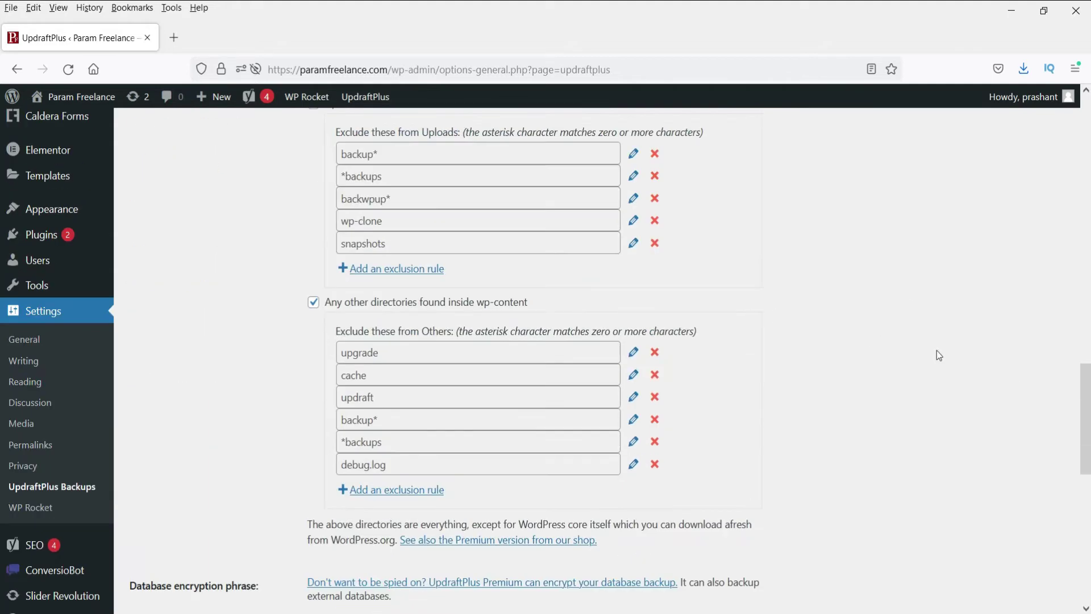
scroll(937, 355, "down", 10)
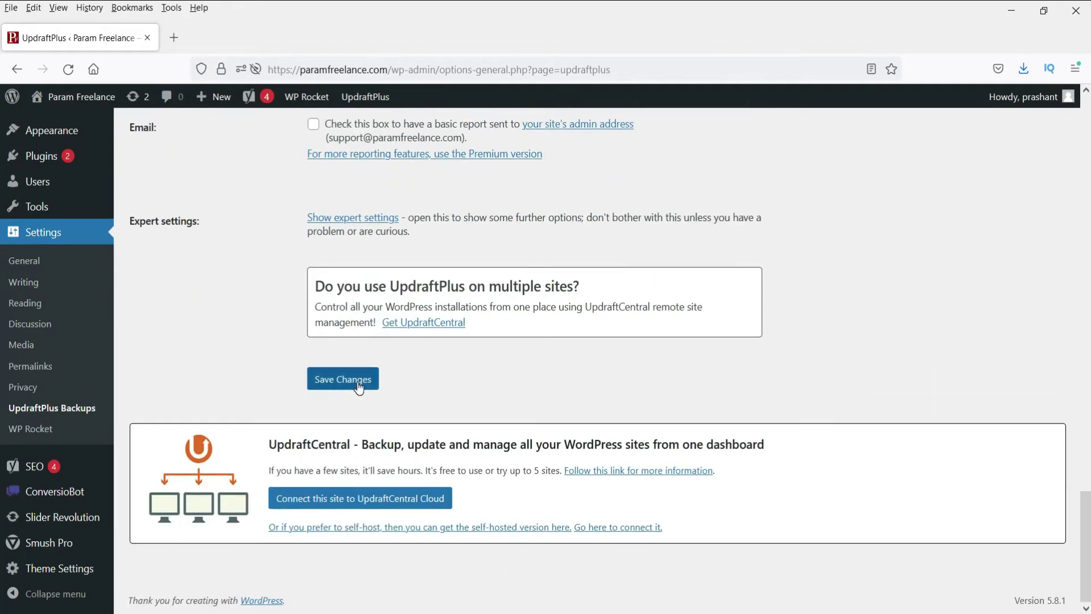
left_click(342, 379)
Authorize UpdraftPlus to access the Google Drive account and complete the remote storage setup
scroll(806, 351, "up", 3)
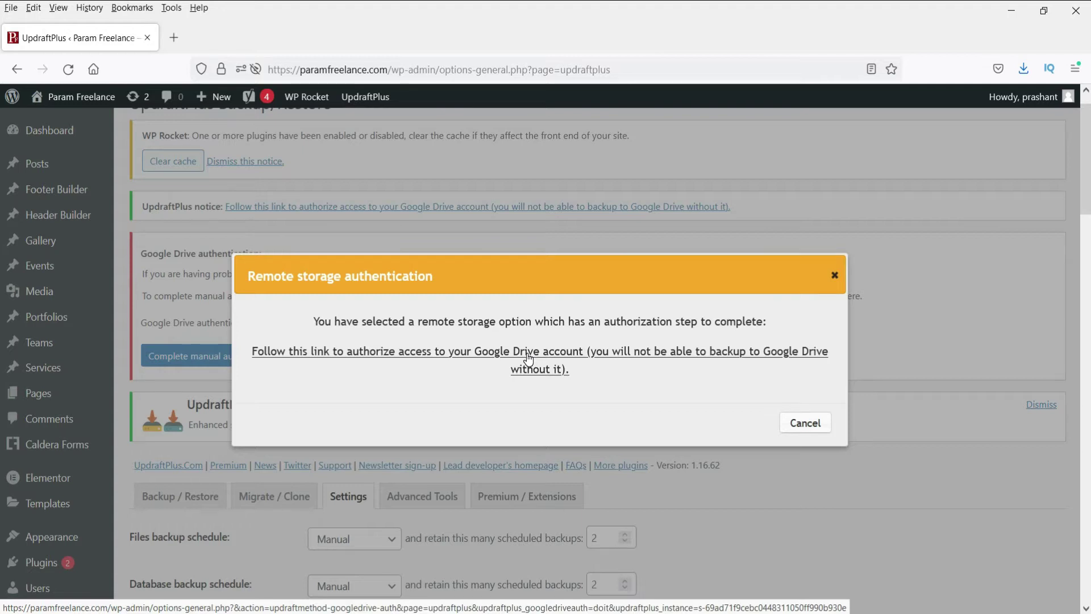
left_click(527, 356)
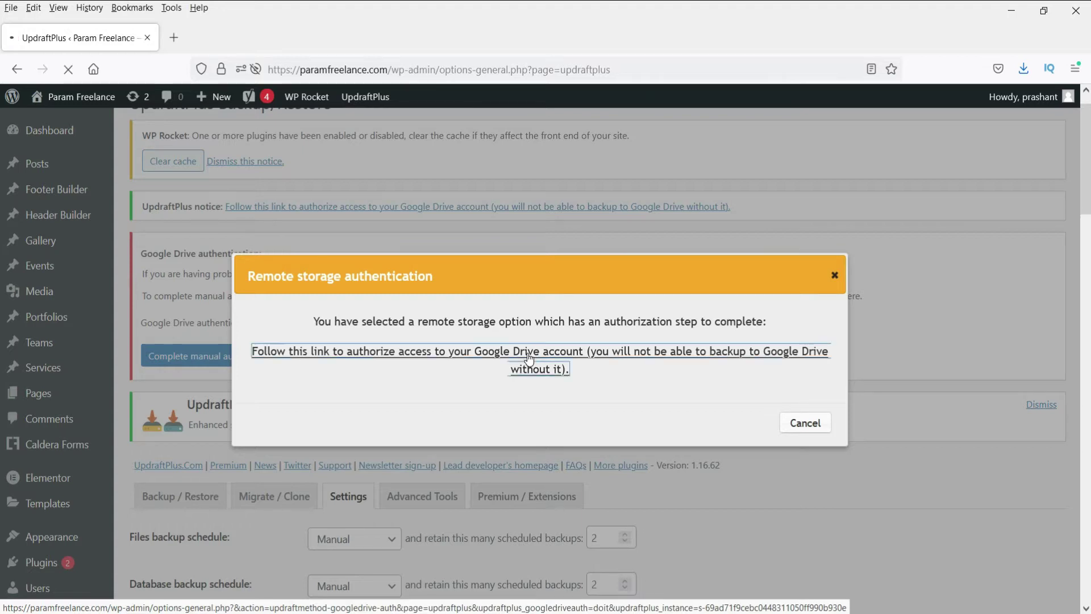
scroll(841, 296, "down", 5)
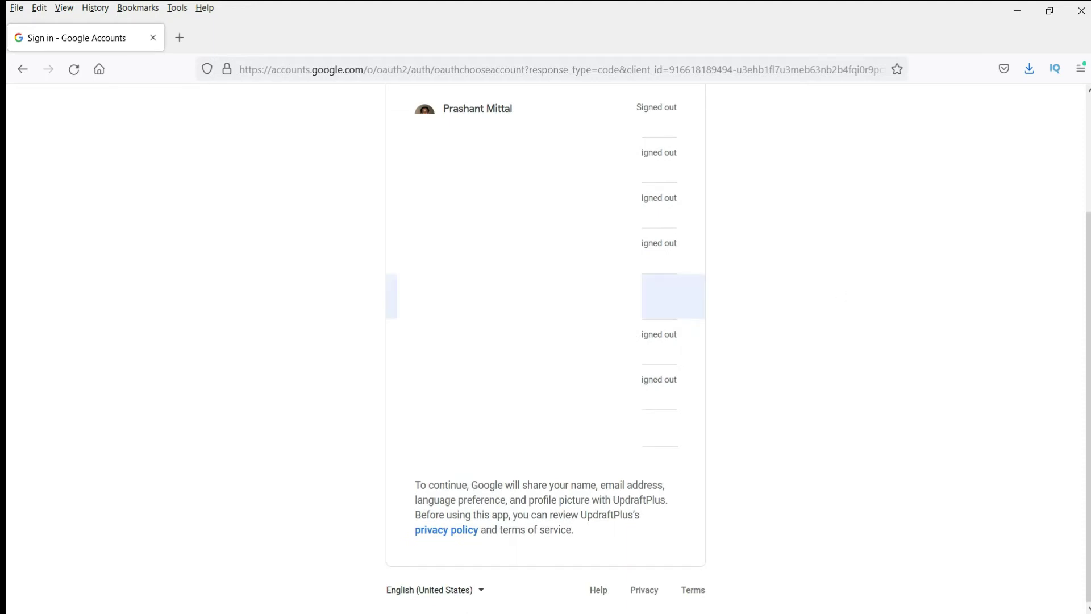
left_click(673, 296)
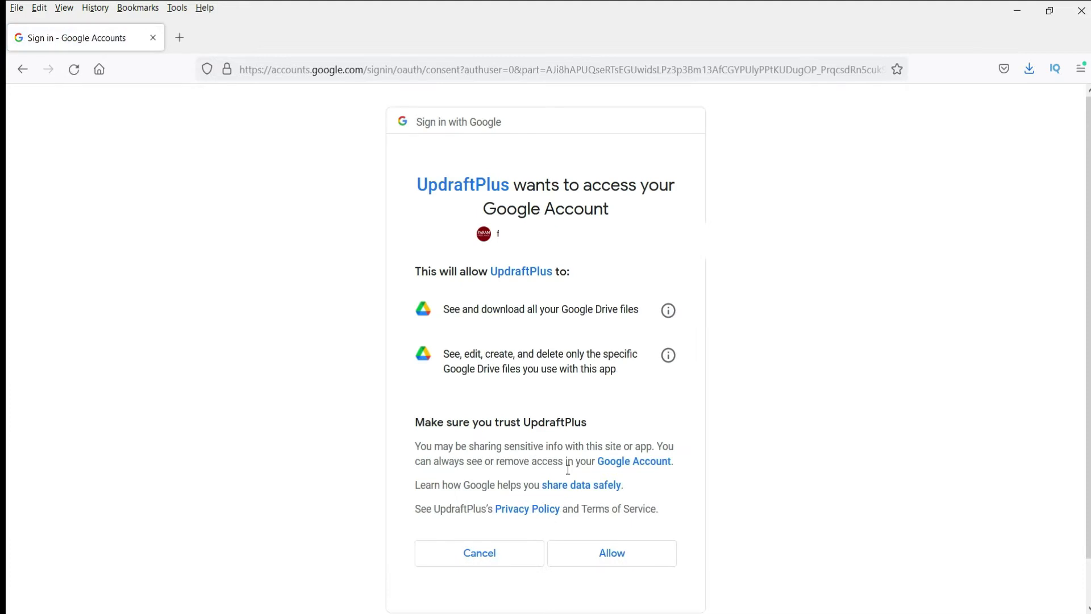
left_click(626, 555)
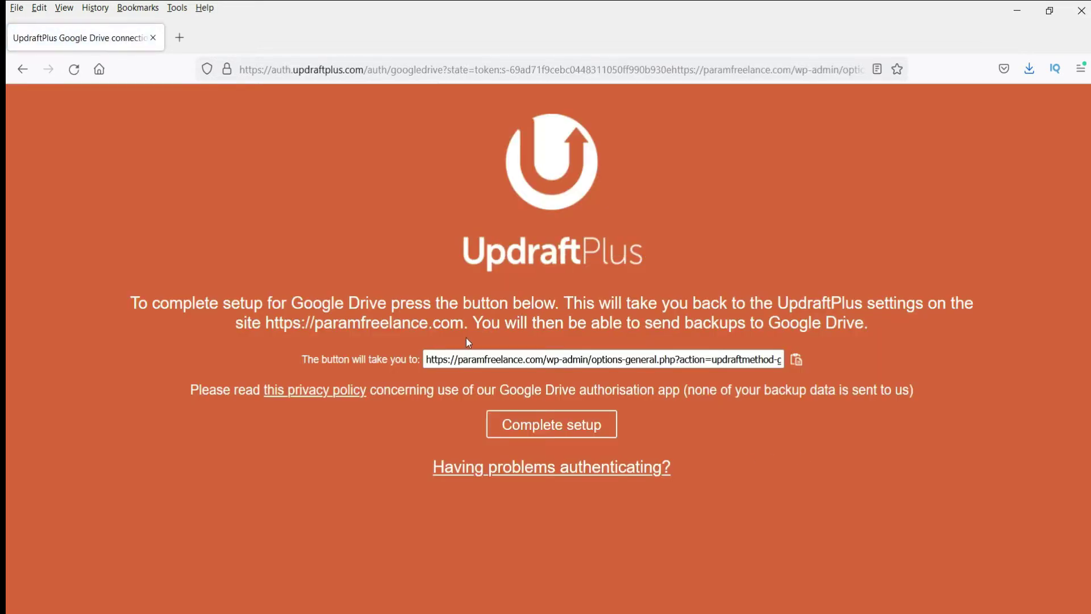
left_click(562, 427)
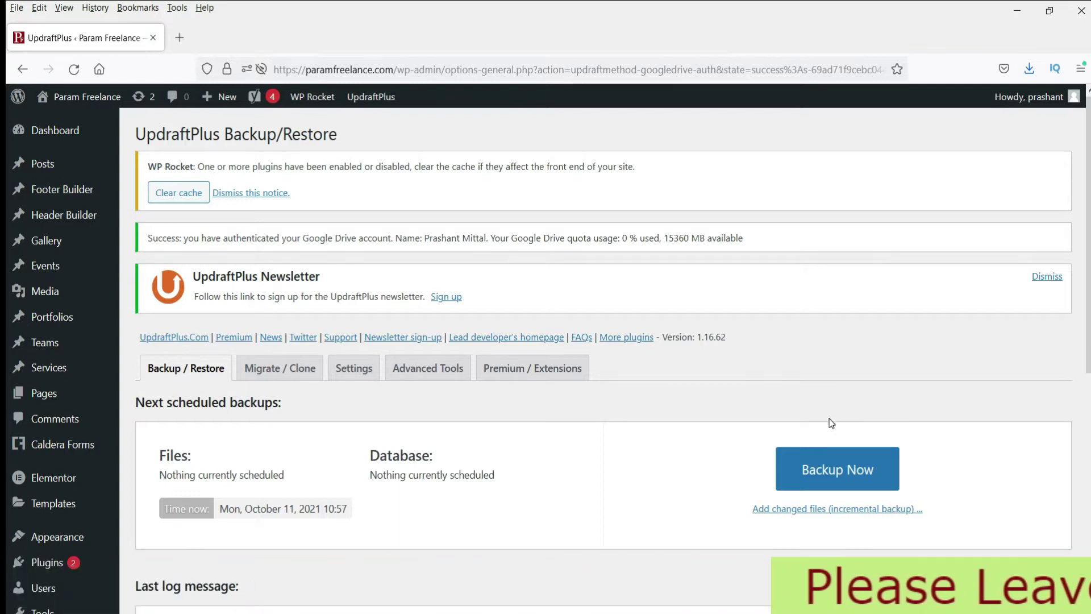
Run a new backup of the database and files, sent to remote storage, and show it among the existing backups
scroll(629, 330, "down", 2)
scroll(629, 330, "down", 2)
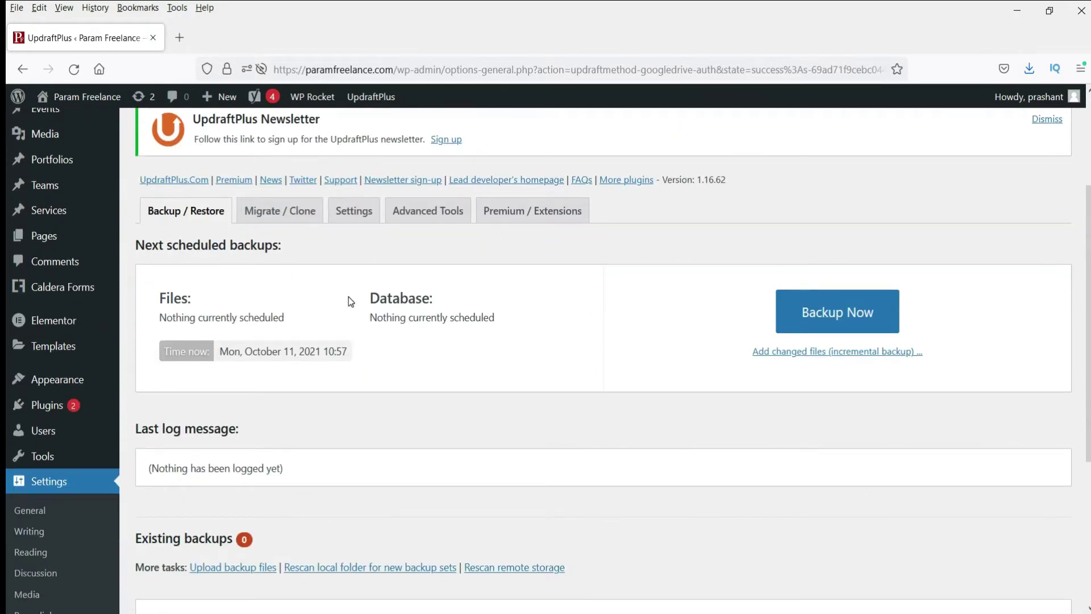
left_click(811, 312)
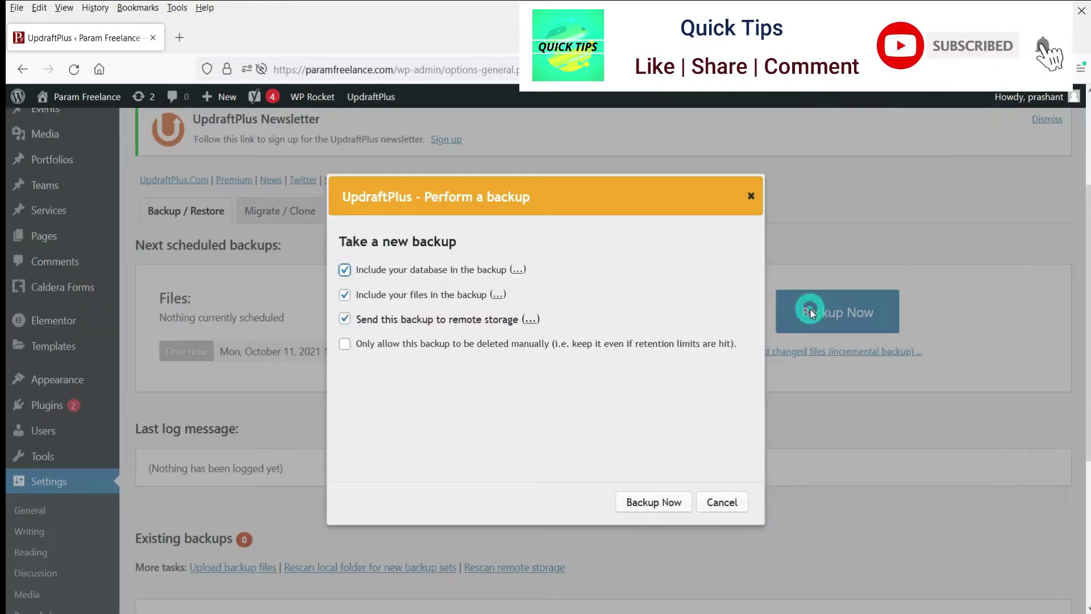
left_click(655, 502)
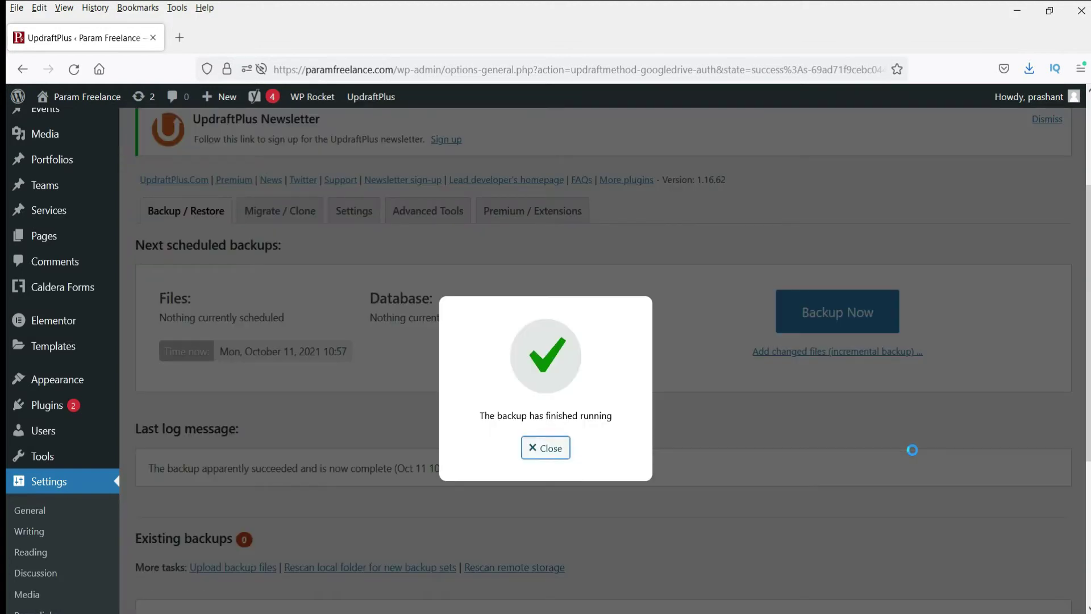
left_click(548, 449)
scroll(625, 426, "down", 5)
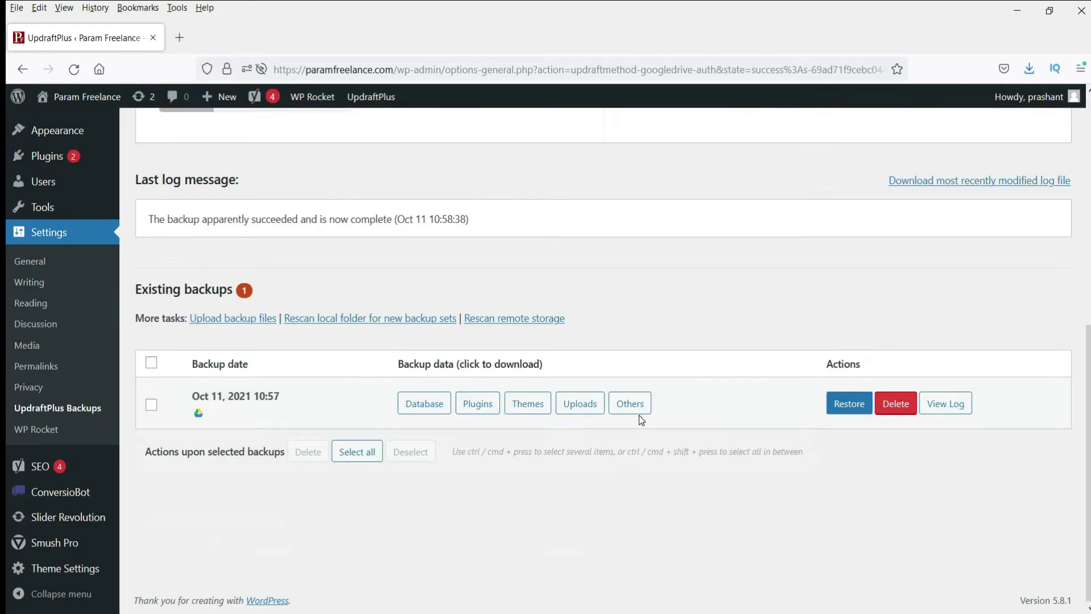
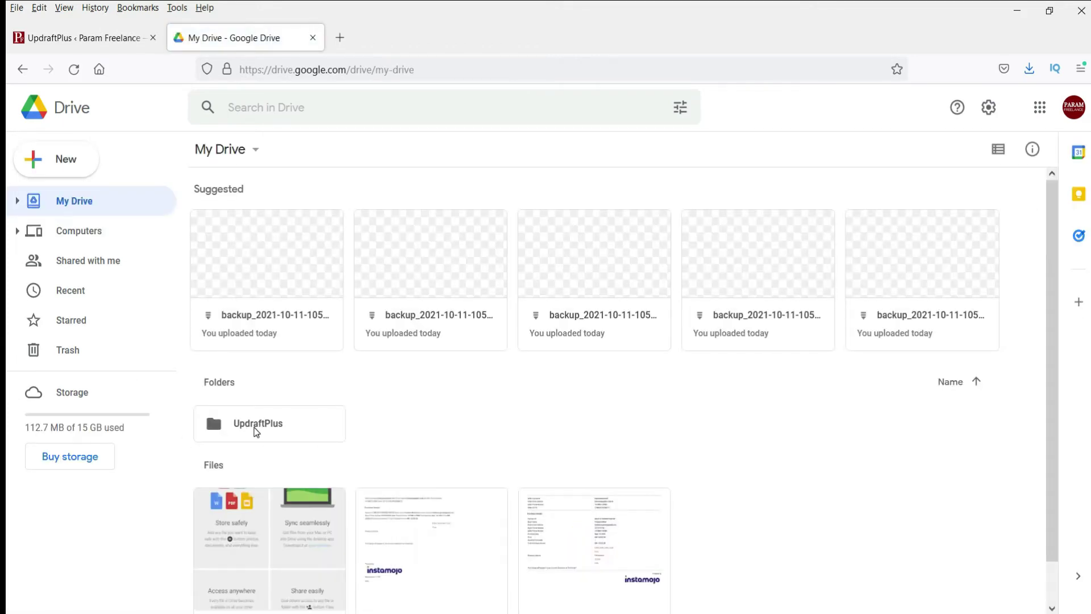
Open the UpdraftPlus folder in Google Drive and create a folder named param-freelance inside it
left_click(268, 428)
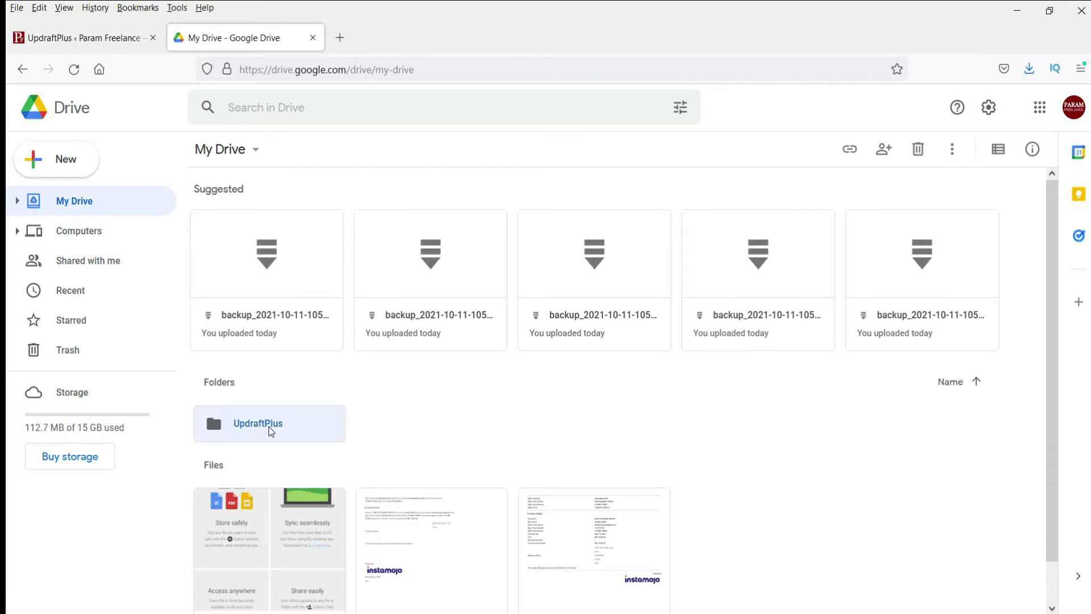
double_click(268, 427)
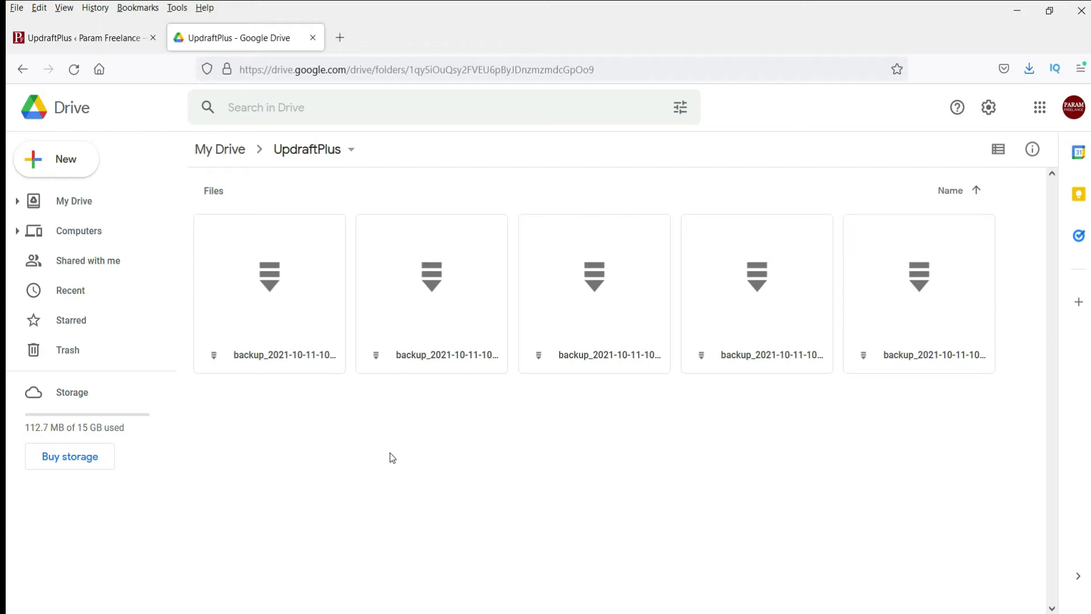
right_click(319, 415)
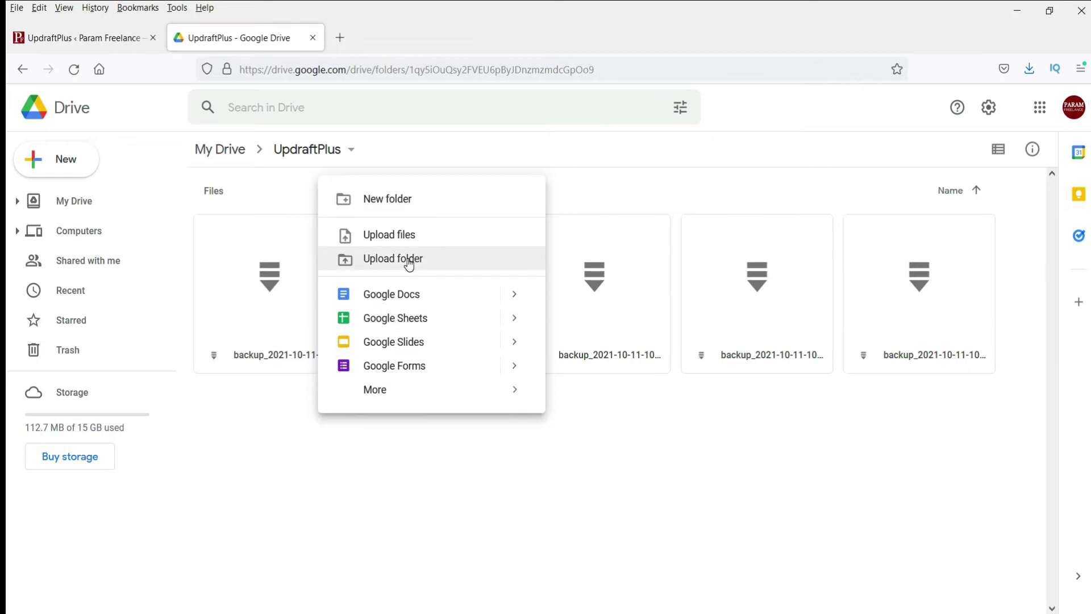
left_click(407, 207)
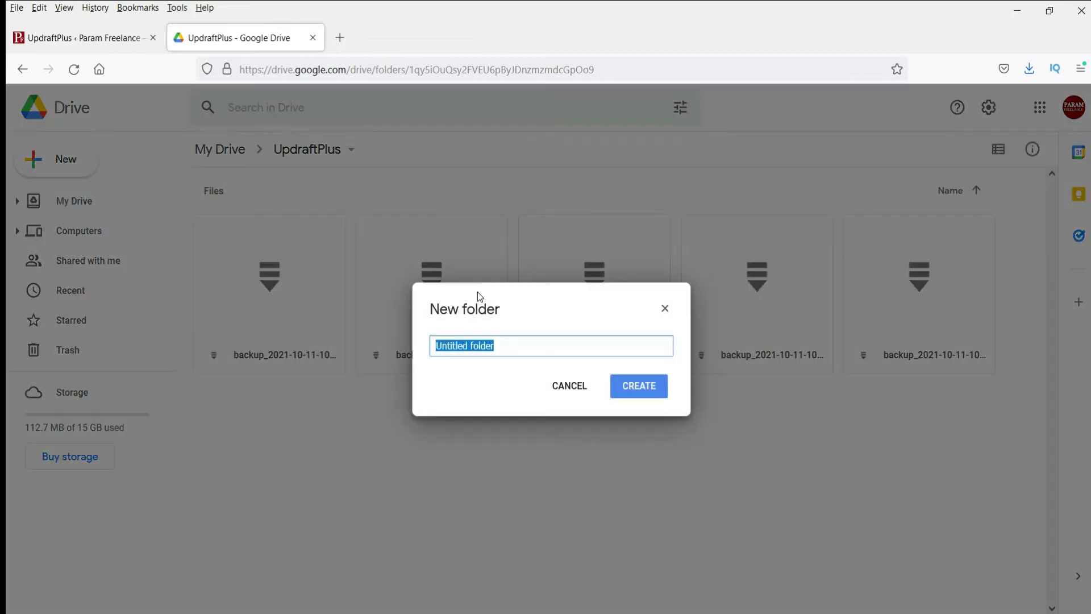
type("para")
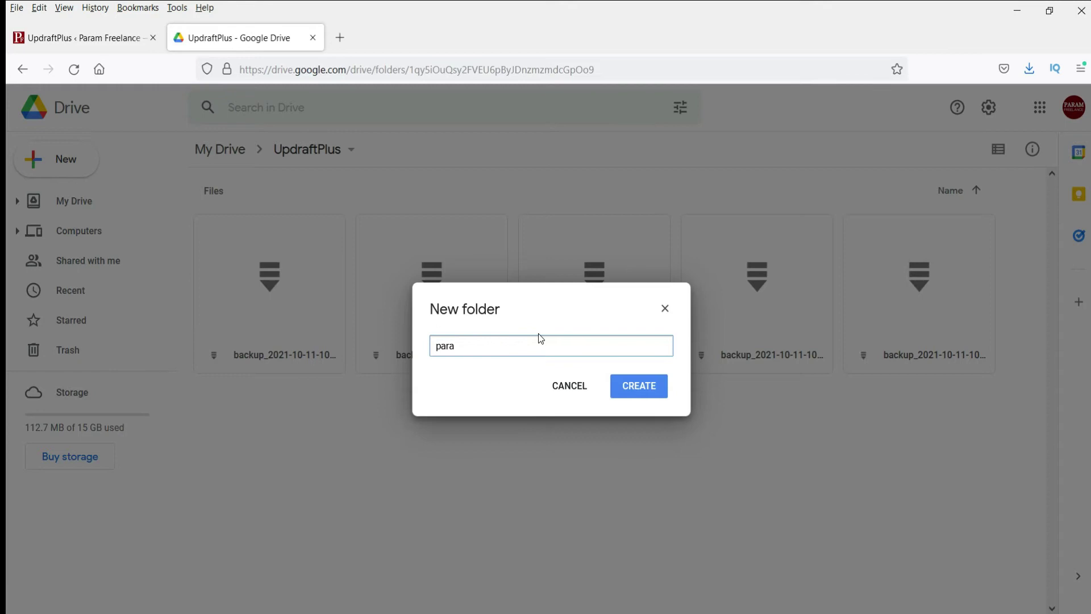
type("m-freelance")
left_click(635, 392)
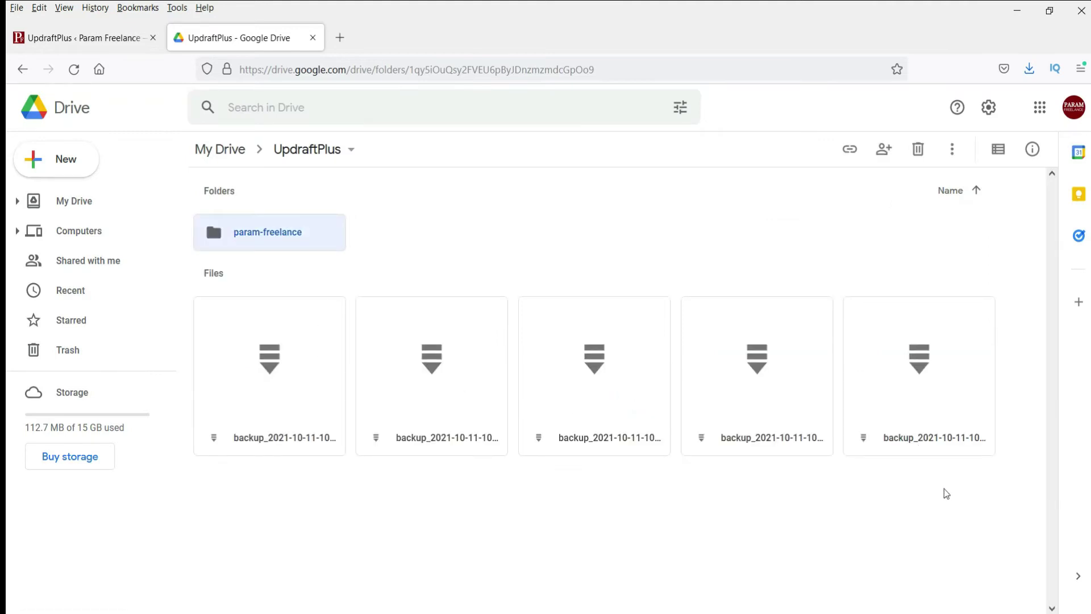
Move all the backup files from the UpdraftPlus folder into the param-freelance folder and reload the page
left_click_drag(307, 352, 280, 236)
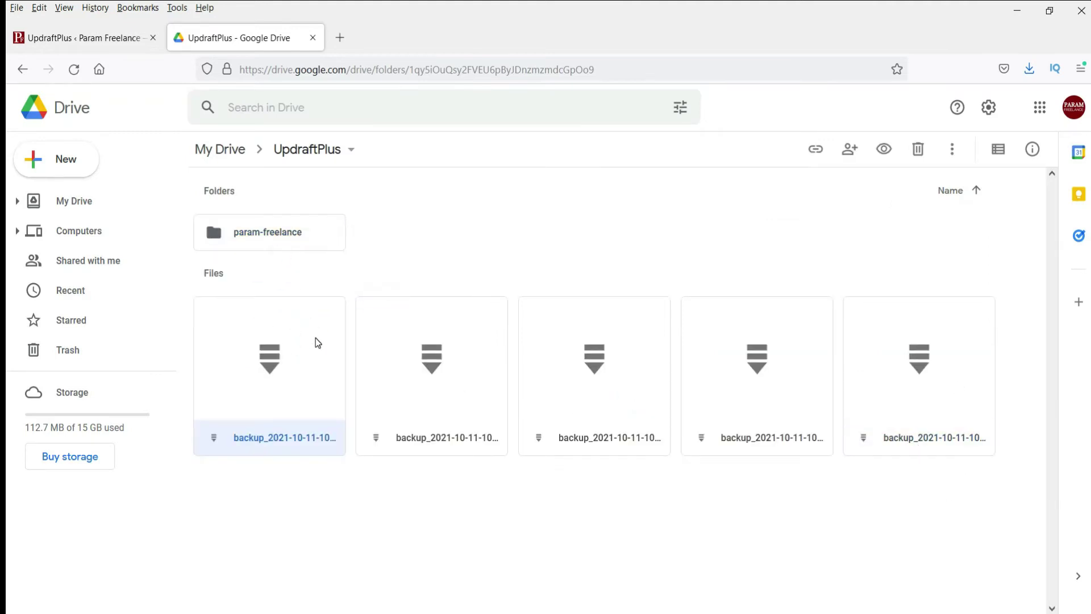
left_click_drag(317, 343, 273, 233)
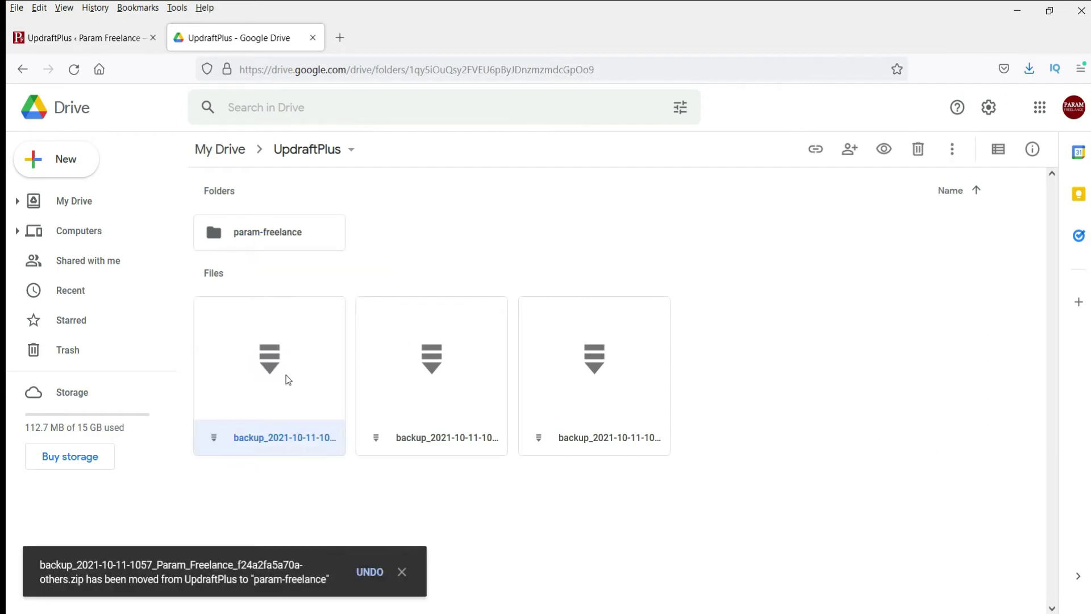
left_click_drag(288, 378, 272, 233)
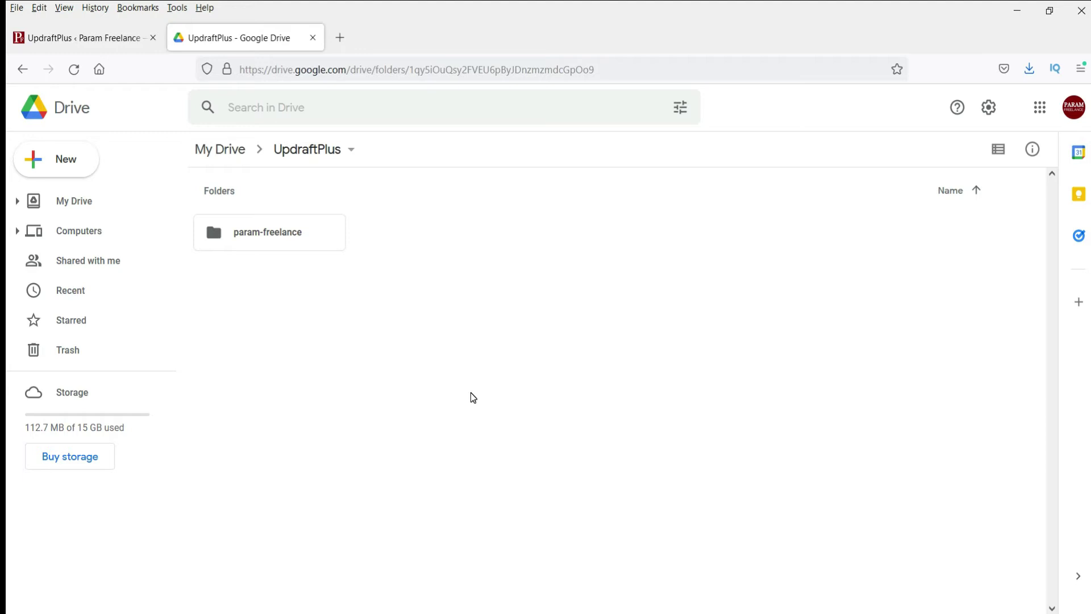
key("F5")
Switch to the UpdraftPlus page and delete the Oct 11, 2021 10:57 backup set without deleting it from remote storage
left_click(77, 37)
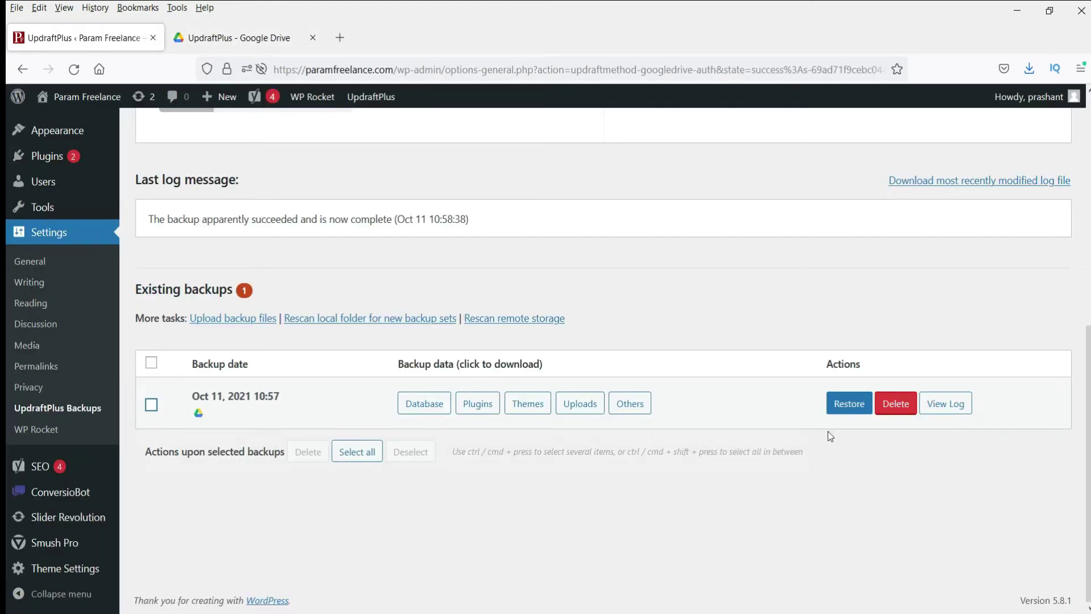
left_click(893, 403)
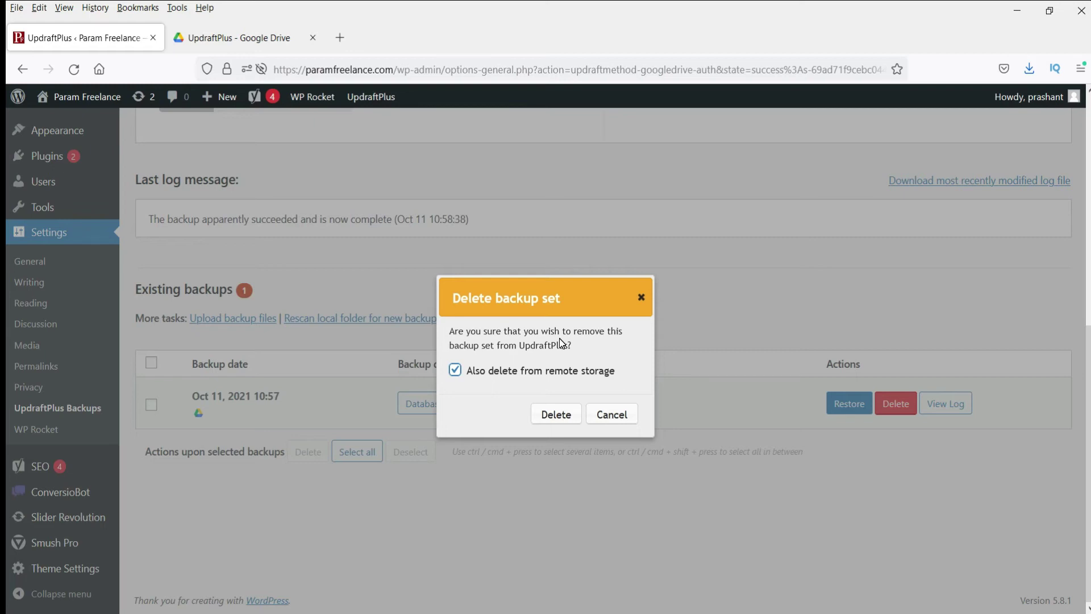
left_click(455, 372)
left_click(557, 415)
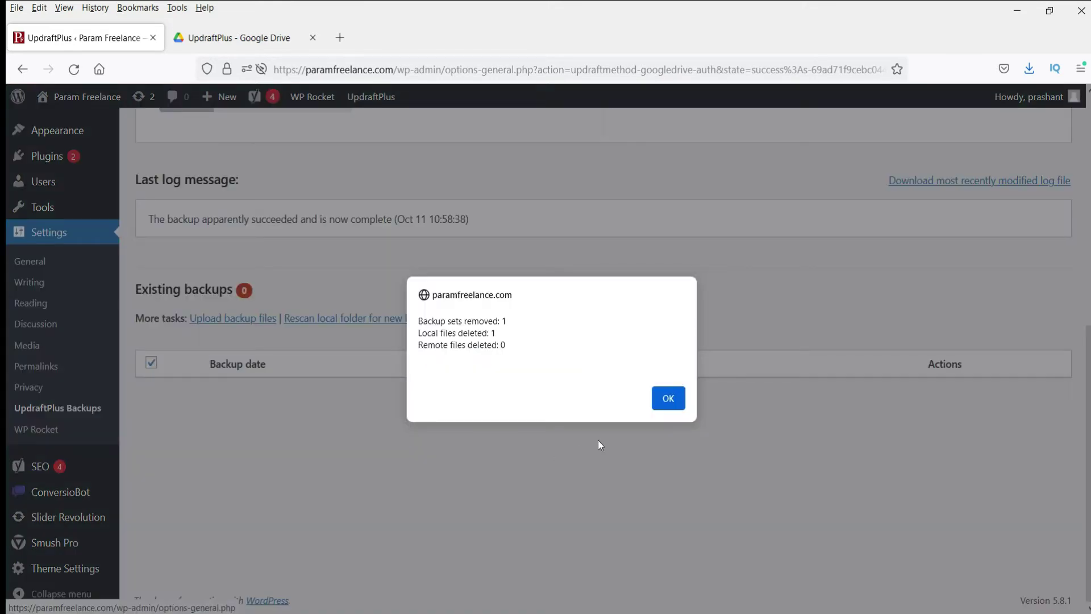
left_click(669, 398)
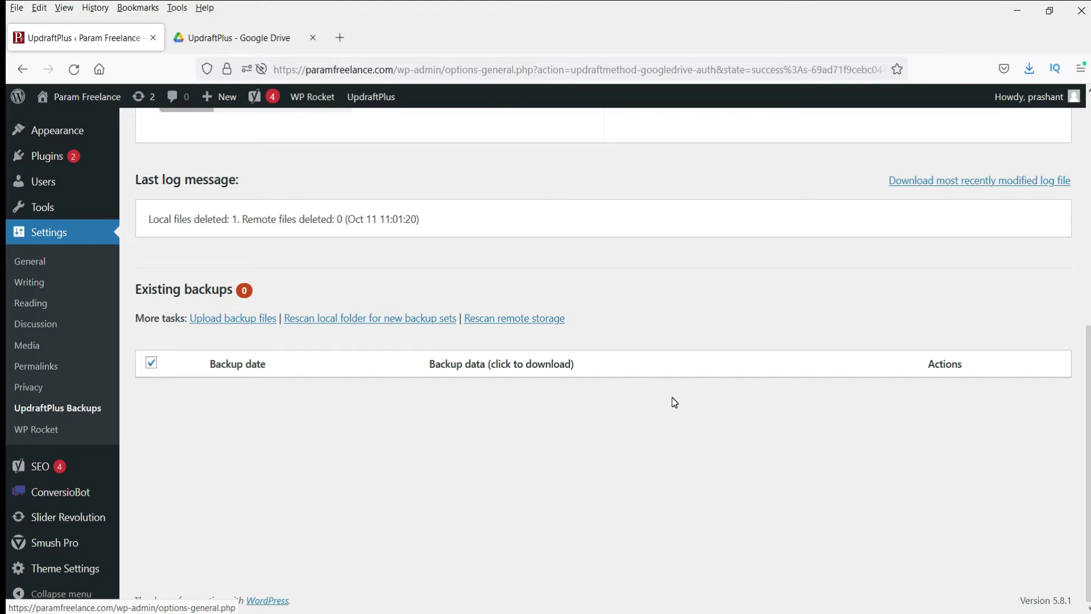
Log out of the Param Freelance WordPress admin account
scroll(673, 414, "up", 8)
mouse_move(64, 132)
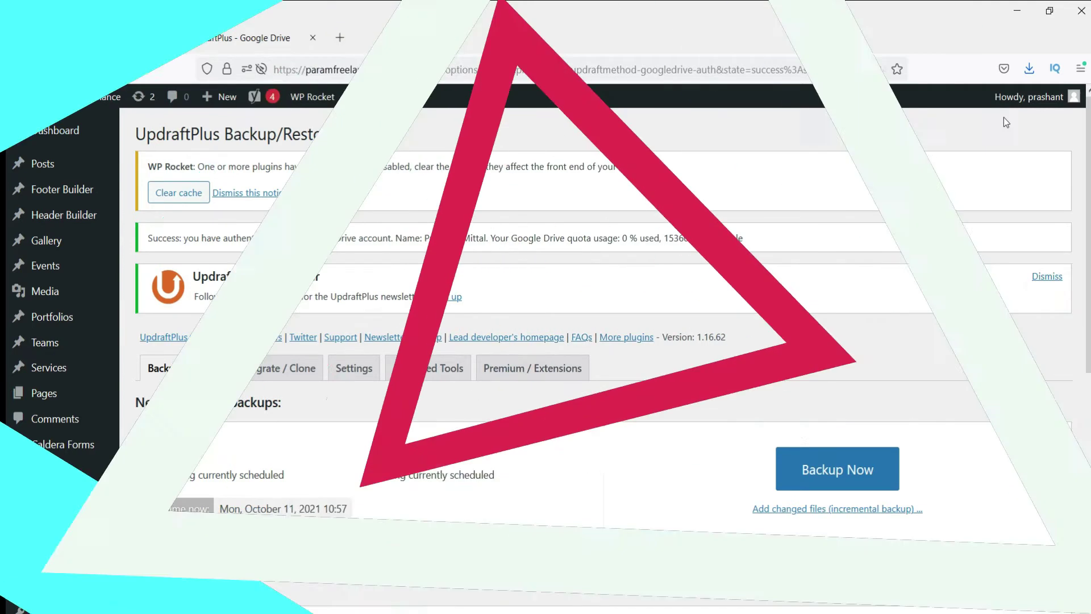
mouse_move(1029, 97)
left_click(992, 171)
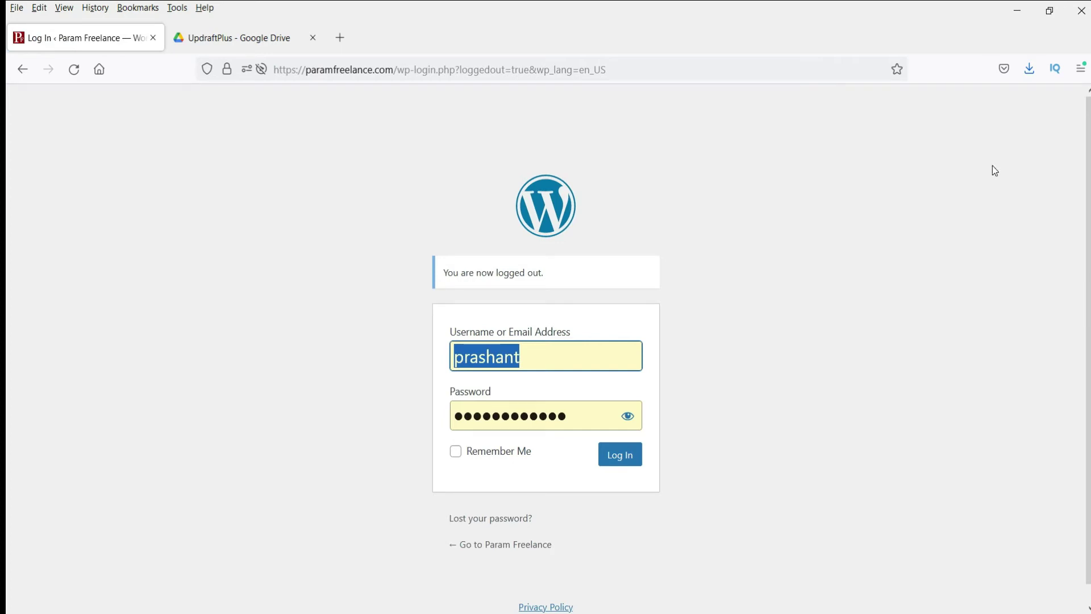
Open the local WordPress site at localhost/wordpress/ and look over its home page
left_click(477, 70)
type("local")
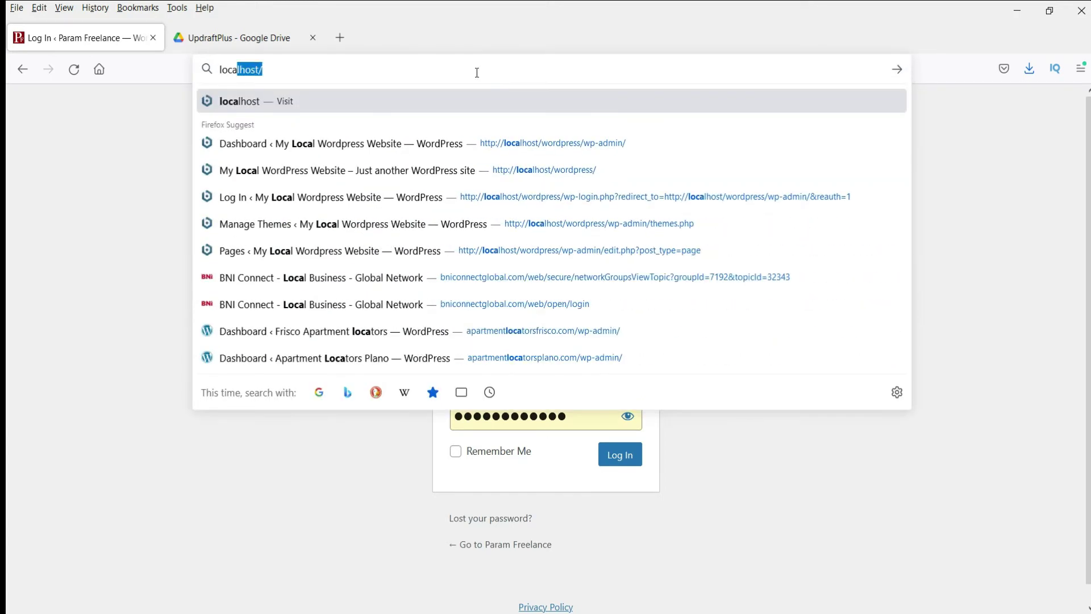
type("host/")
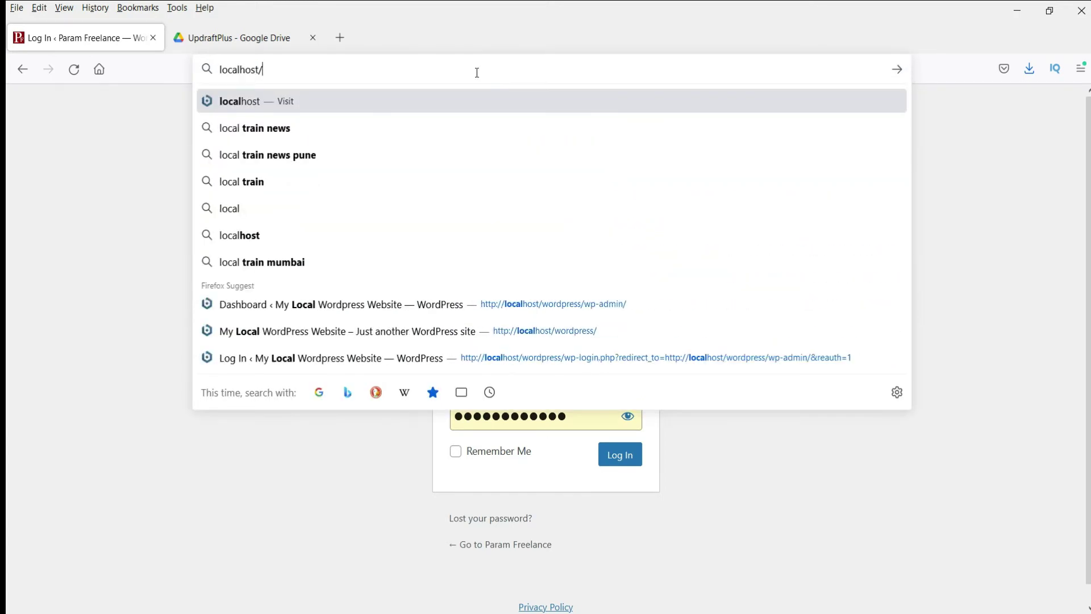
type("wordpress/")
left_click(478, 69)
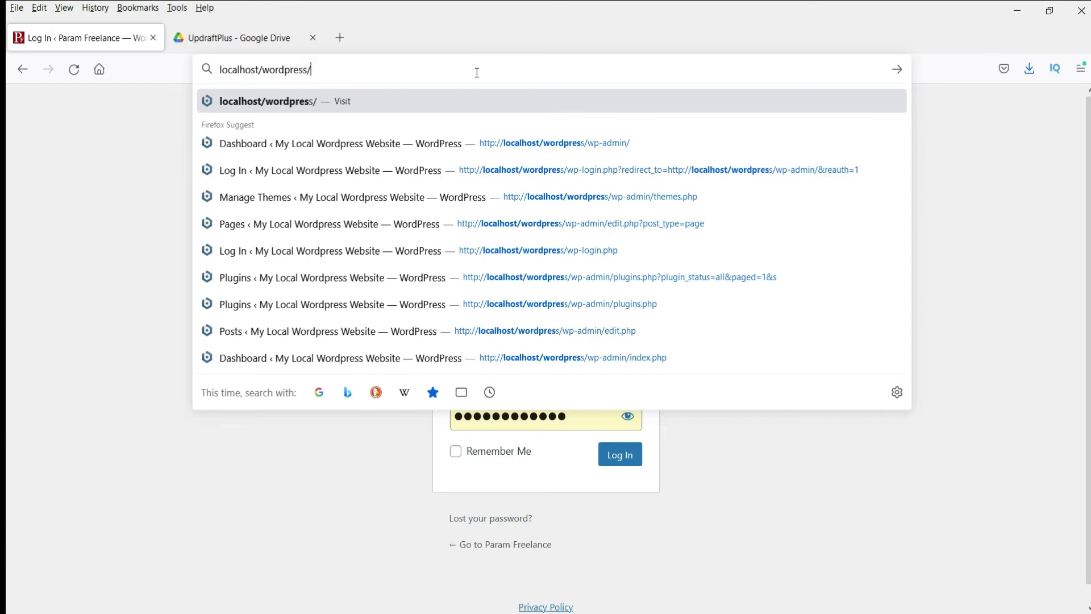
type("wp")
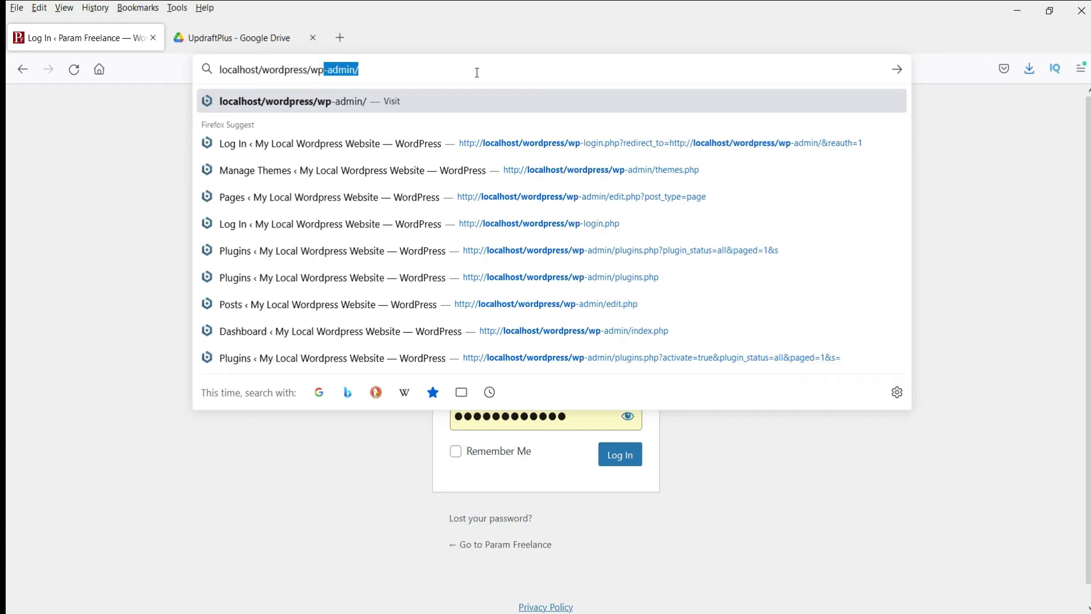
type("-admin/")
key("Return")
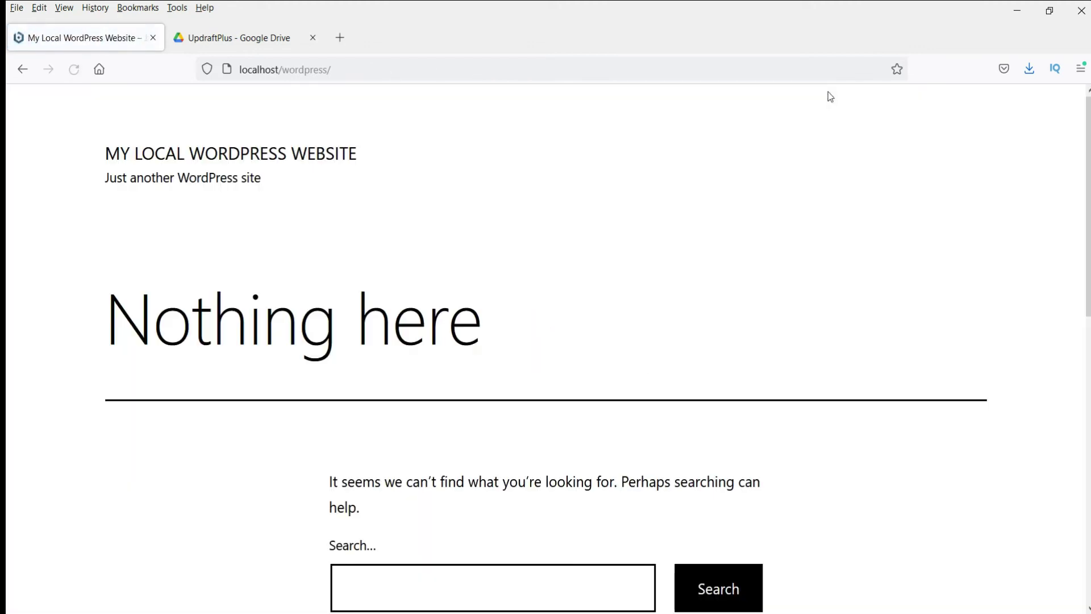
scroll(599, 295, "down", 5)
scroll(599, 295, "up", 5)
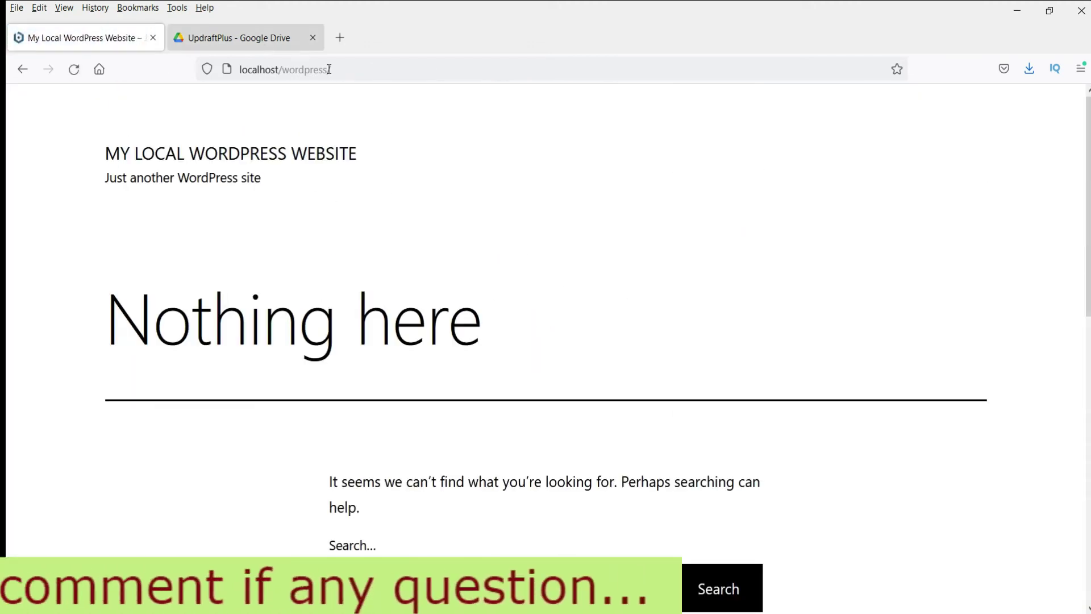
Go to localhost/wordpress/wp-admin/ and log in to the local site's dashboard with the saved credentials
left_click(359, 69)
left_click(409, 73)
type("wp-admin/")
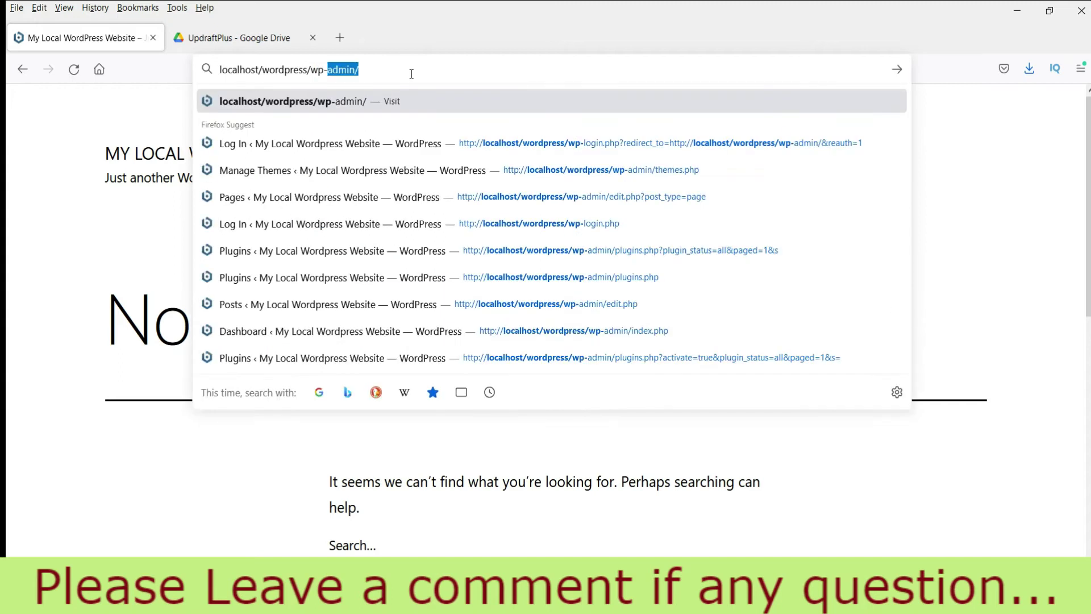
key("Return")
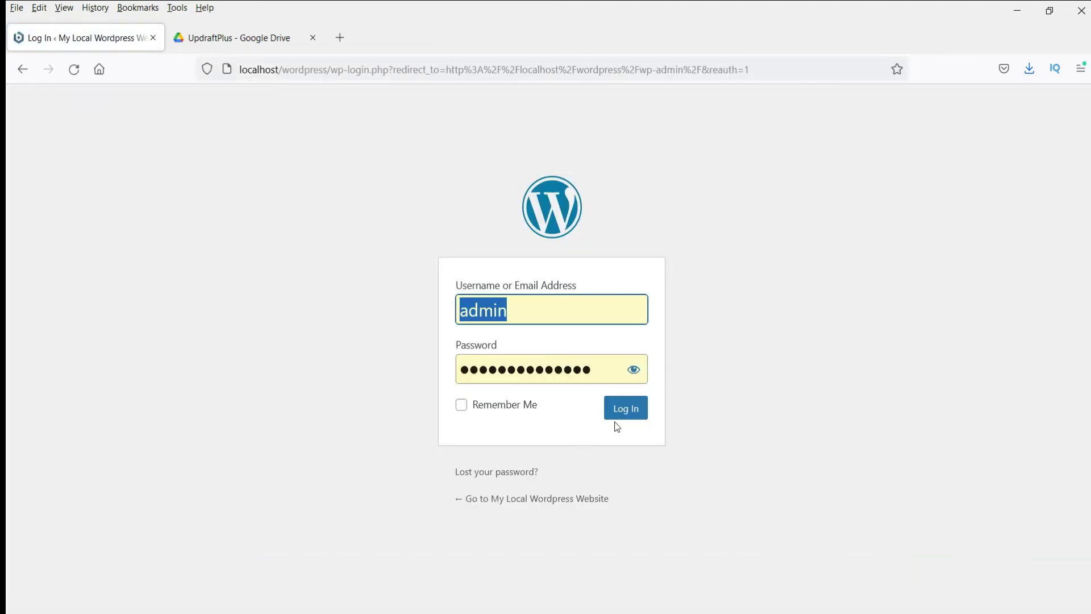
left_click(619, 413)
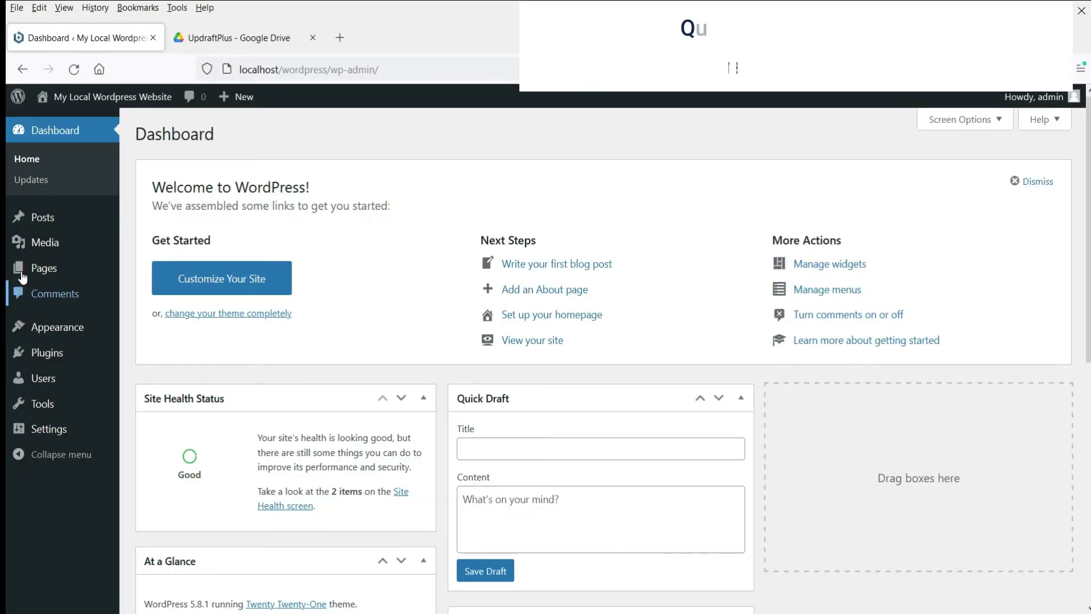
Check the local site's pages, appearance, installed plugins and media library for existing content
left_click(24, 272)
left_click(55, 326)
left_click(43, 434)
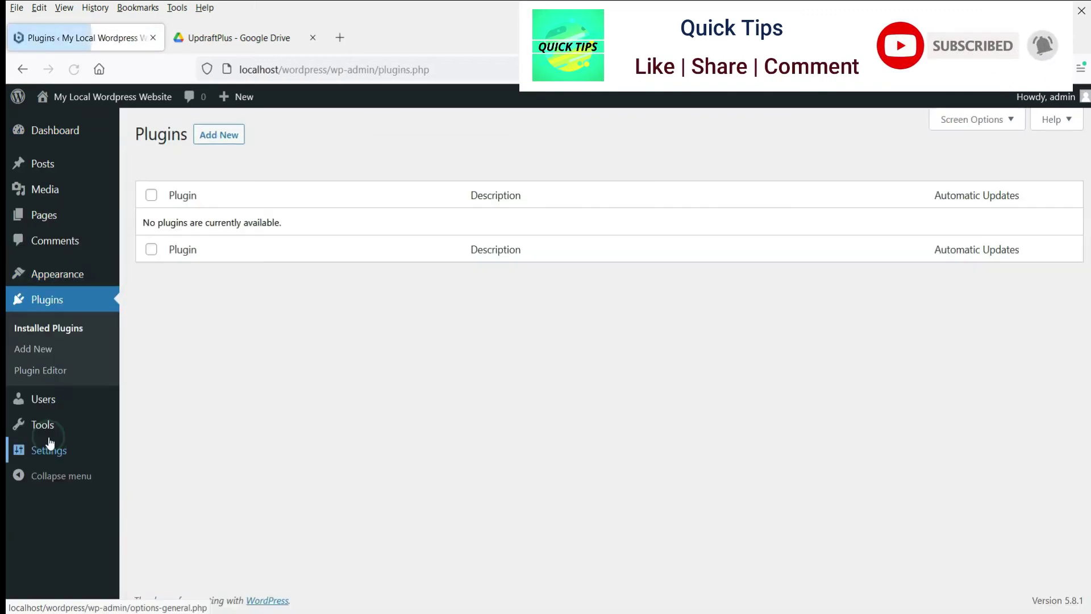
left_click(53, 191)
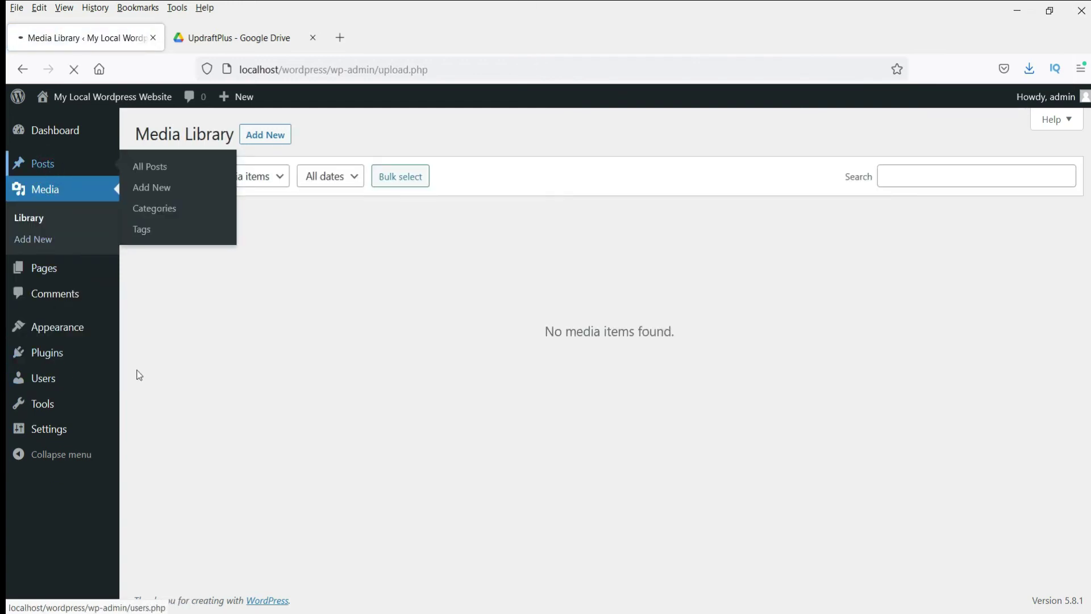
Find the UpdraftPlus plugin by searching for "updraft plus", install and activate it on the local site, and dismiss its welcome message
mouse_move(55, 355)
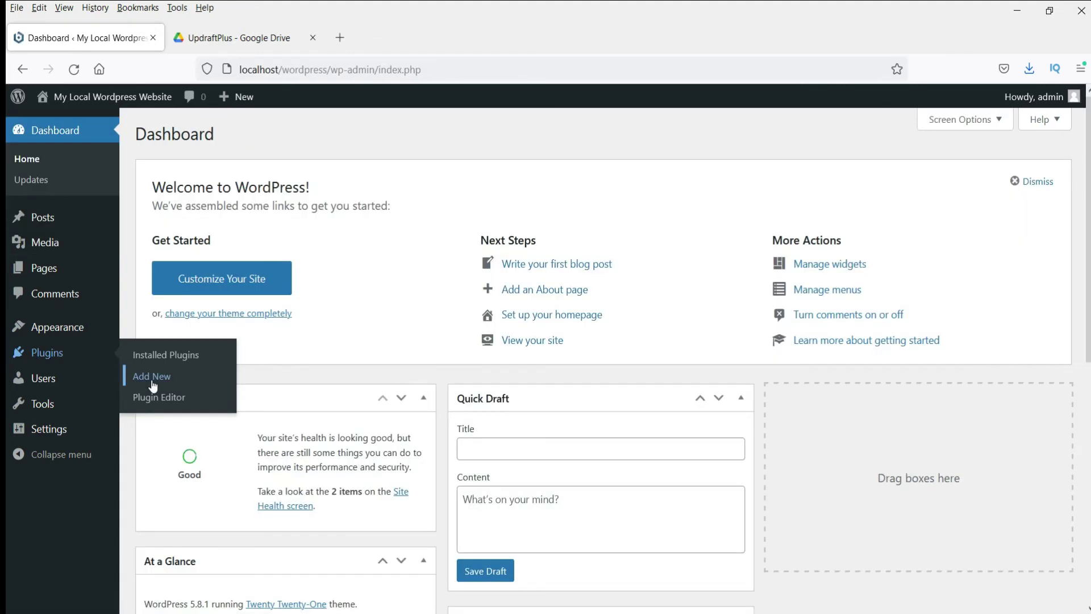
left_click(149, 378)
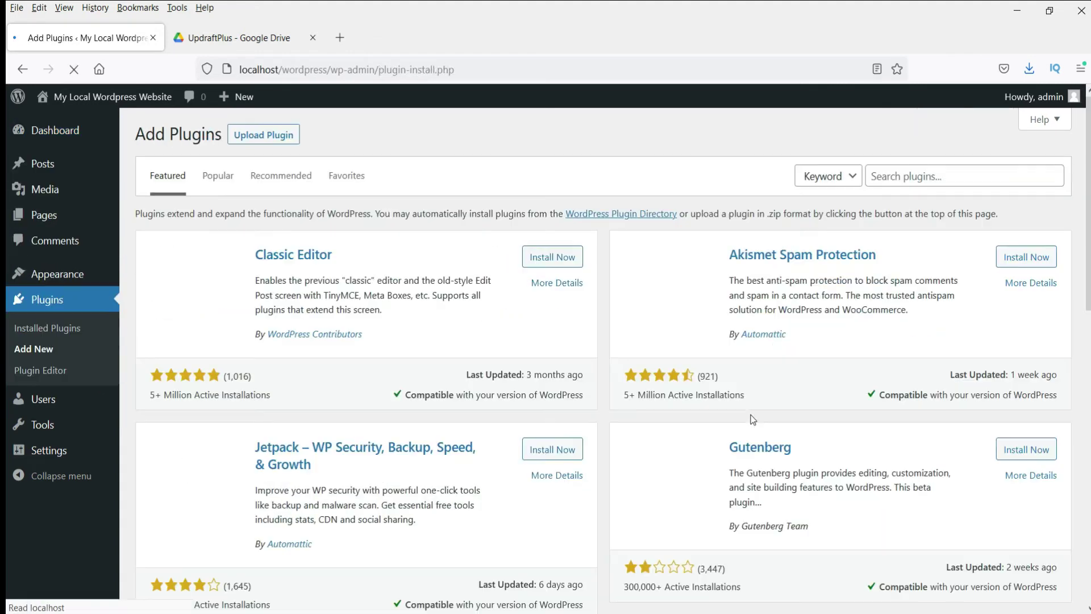
left_click(935, 173)
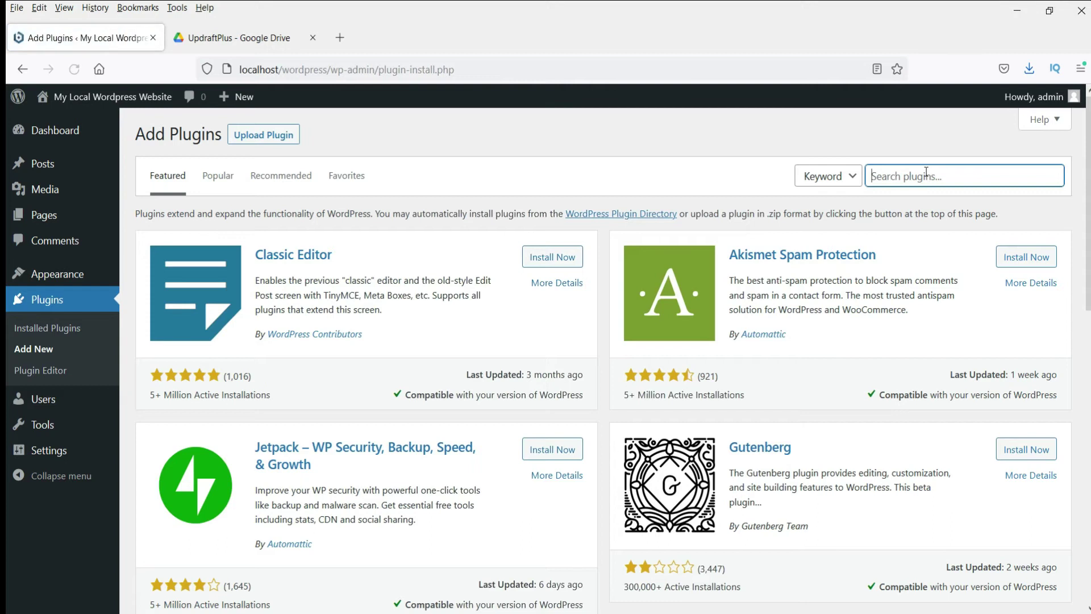
type("updraft plus")
left_click(1026, 259)
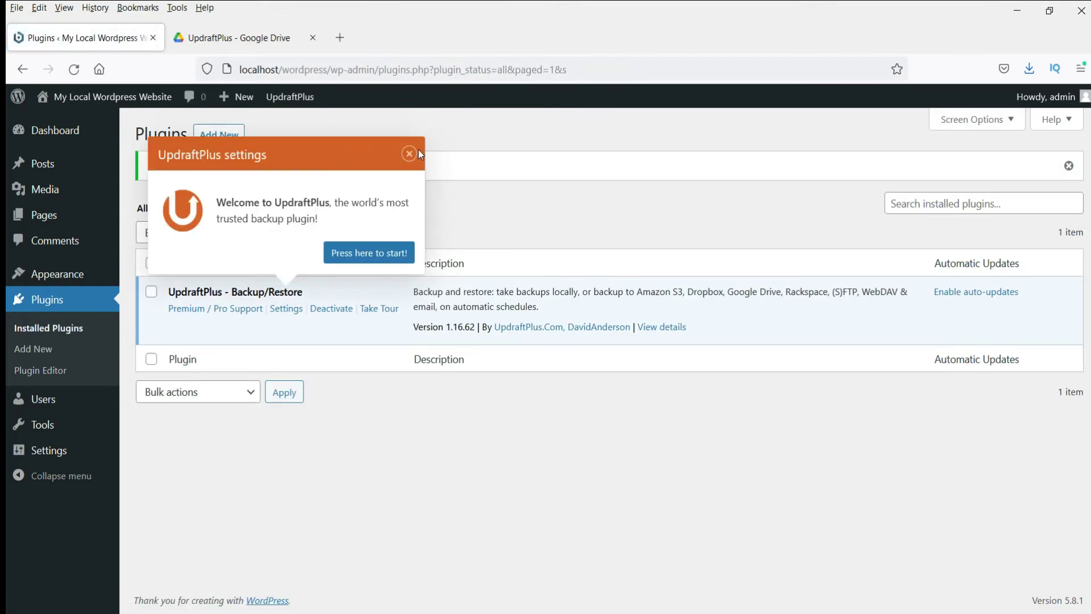
left_click(419, 154)
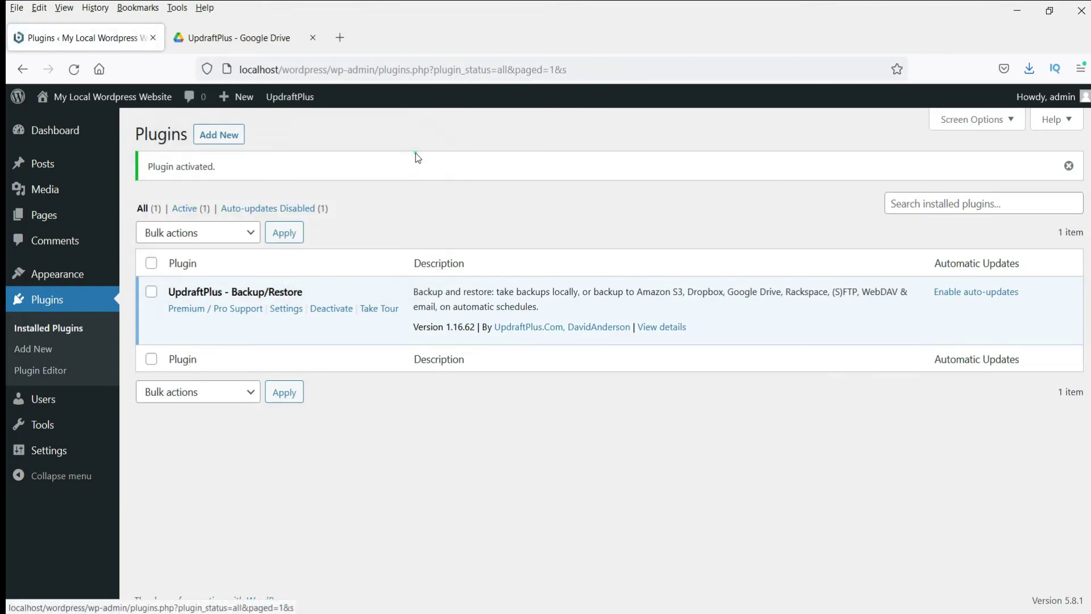
Download the param-freelance backup folder from the UpdraftPlus folder in Google Drive
left_click(241, 40)
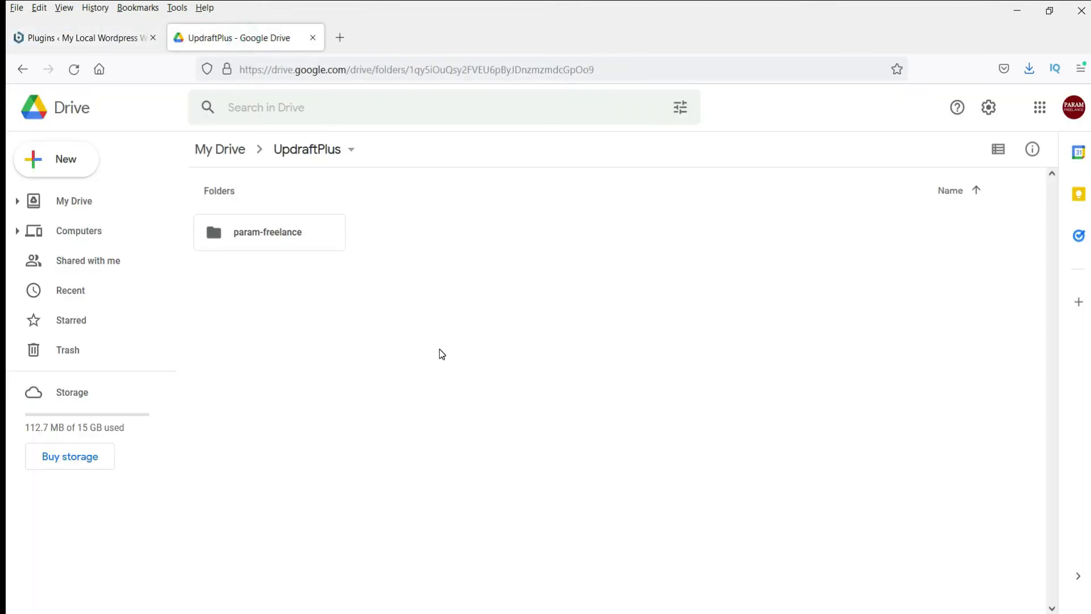
left_click(297, 231)
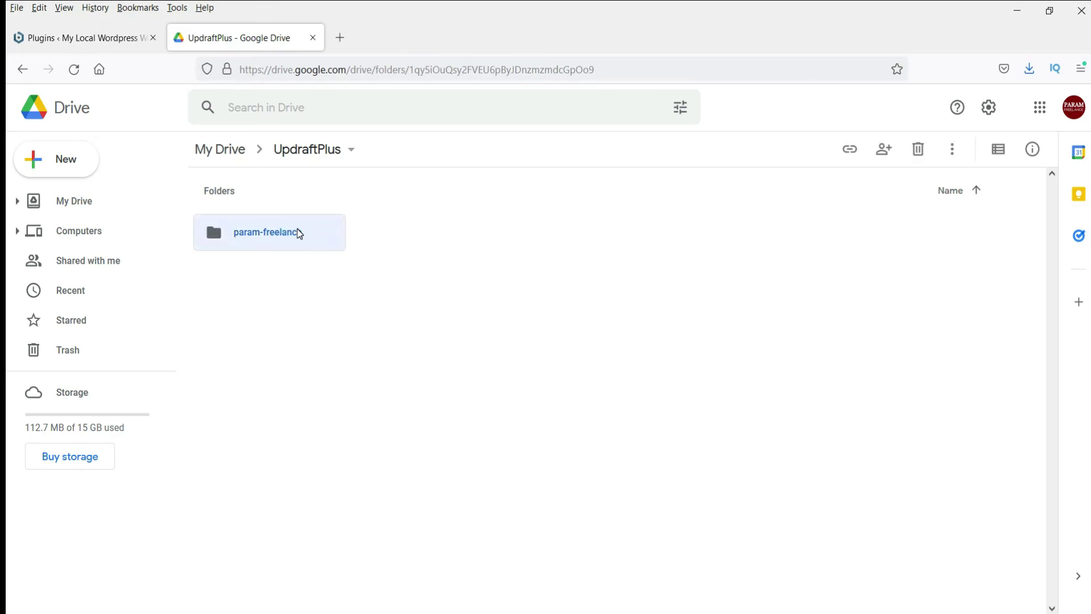
right_click(298, 230)
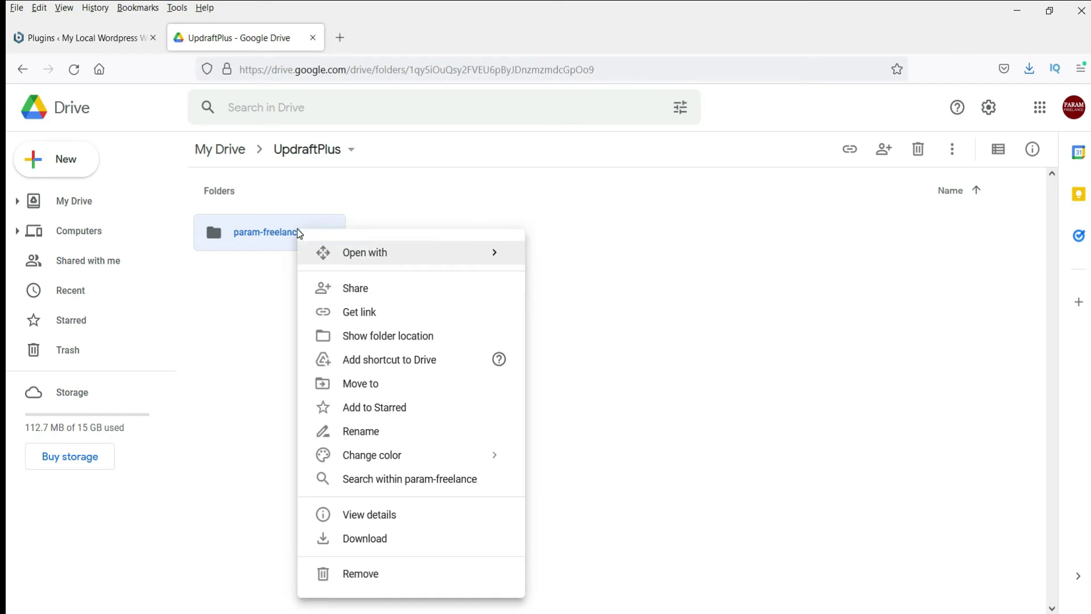
left_click(405, 539)
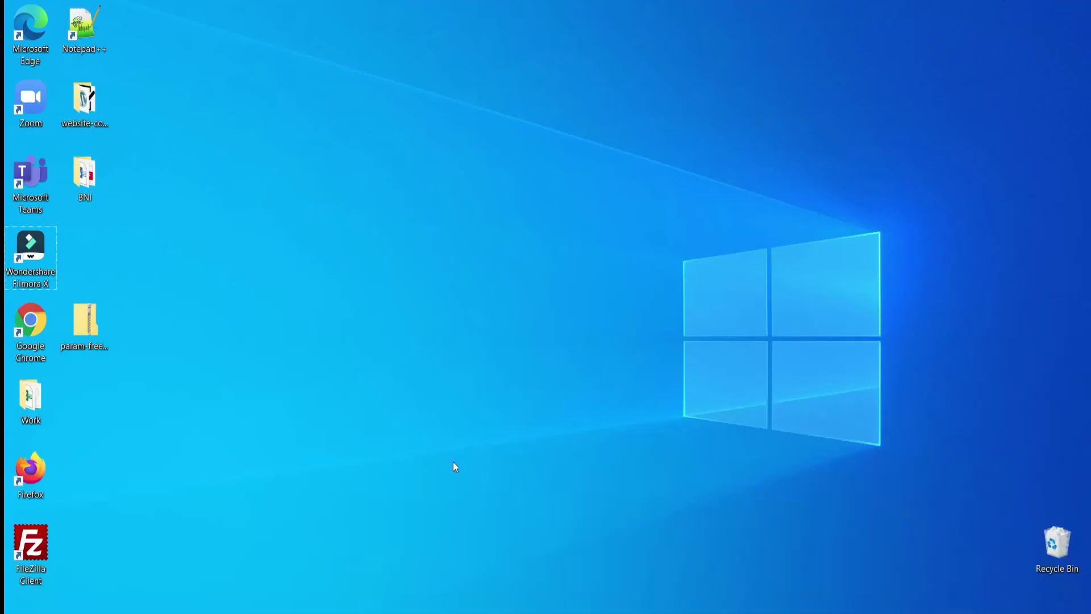
Extract the downloaded param-freelance zip on the desktop to its default destination and open the extracted param-freelance folder
left_click_drag(84, 329, 83, 264)
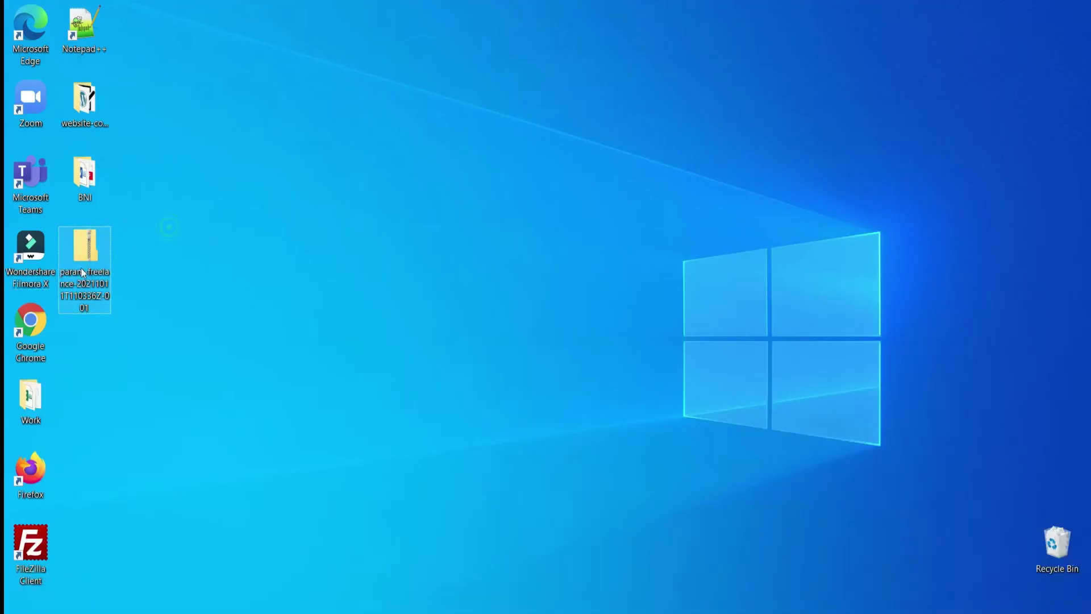
right_click(81, 266)
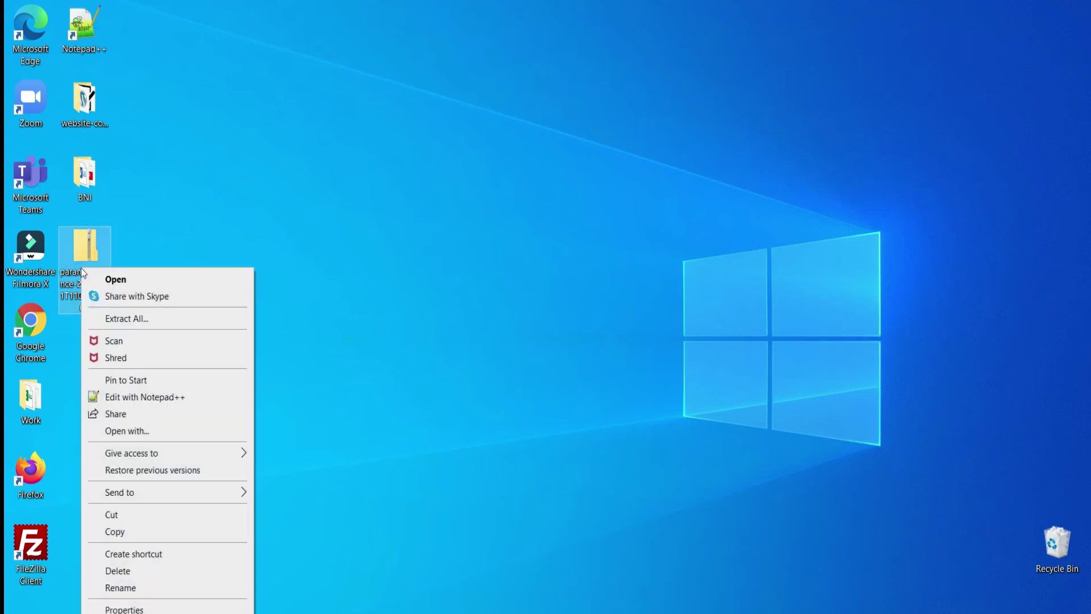
left_click(123, 311)
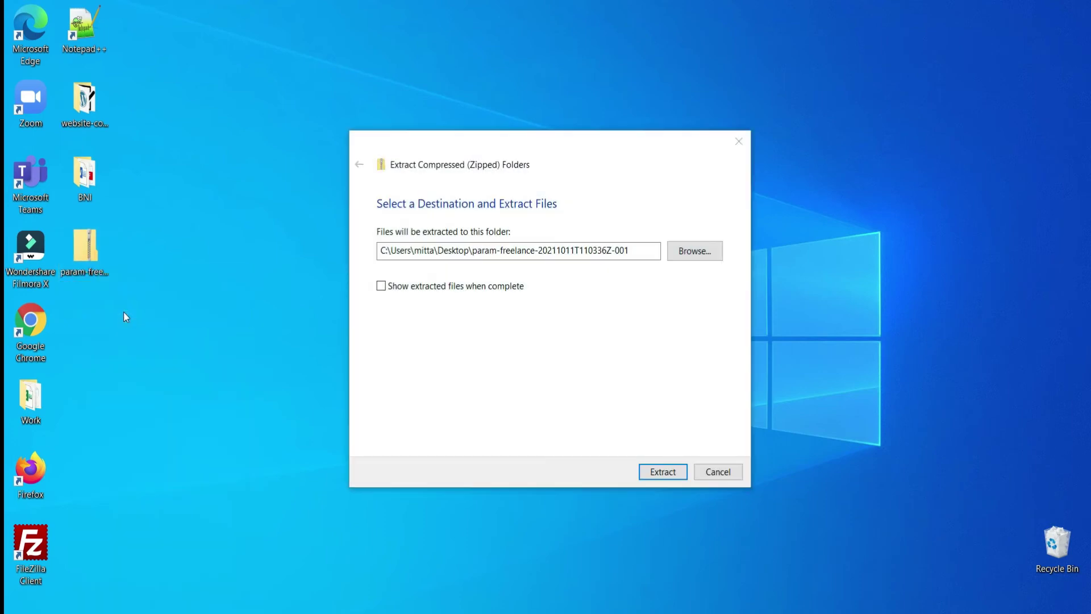
left_click(660, 473)
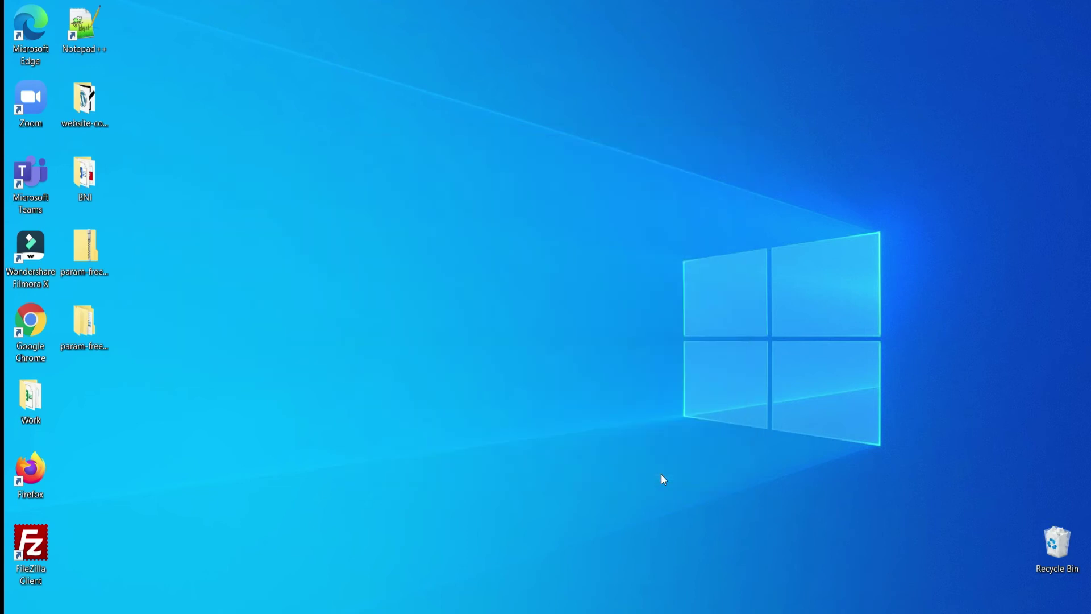
double_click(87, 331)
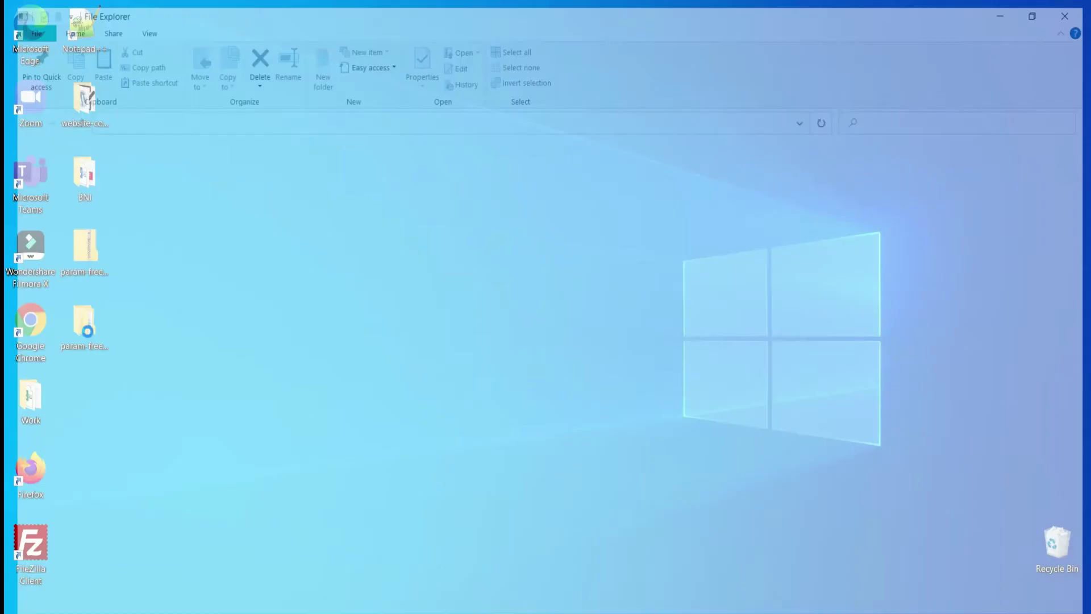
double_click(200, 171)
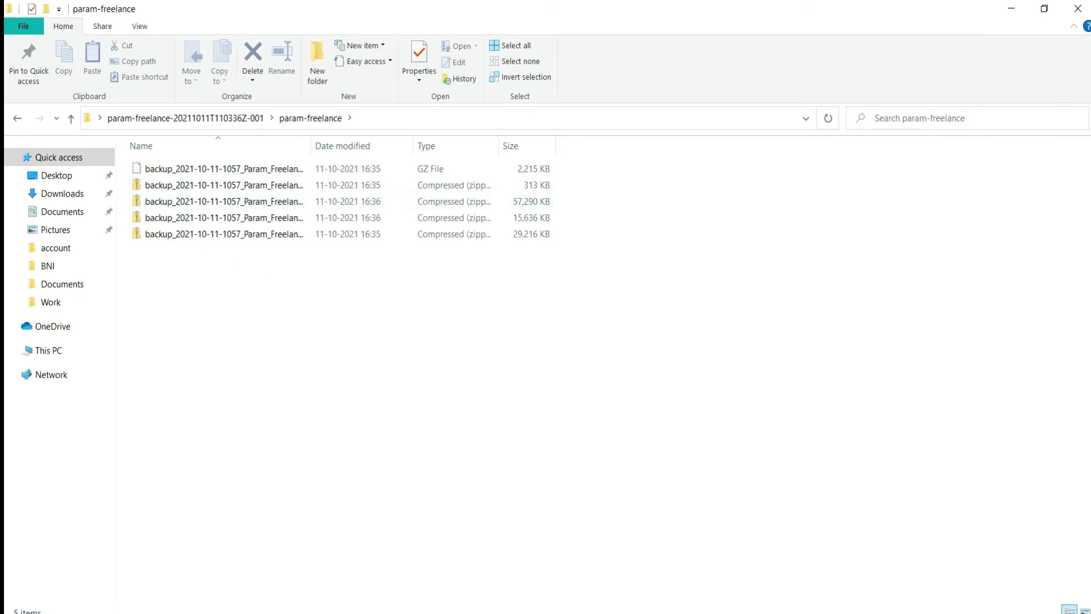
Open the UpdraftPlus settings on the local site in the browser and upload all five backup files from the extracted param-freelance folder
key("alt+Tab")
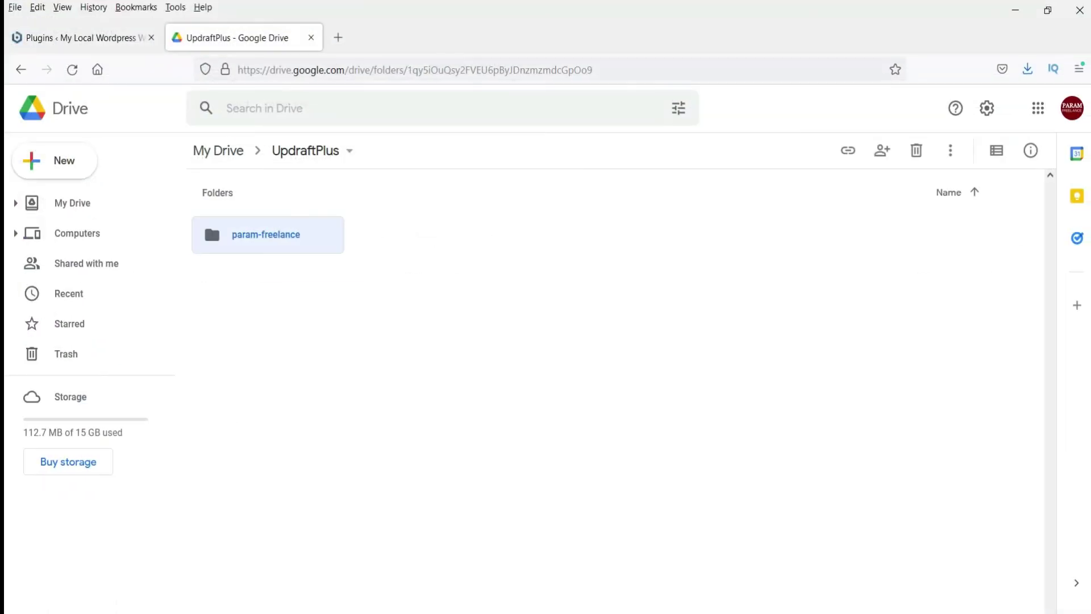
left_click(59, 38)
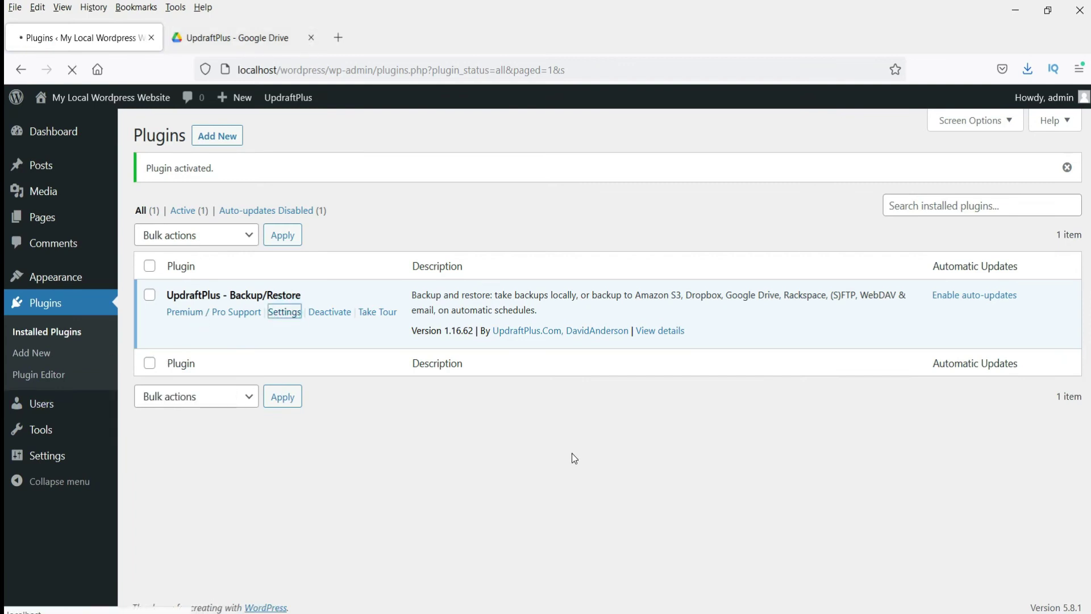
scroll(622, 377, "down", 5)
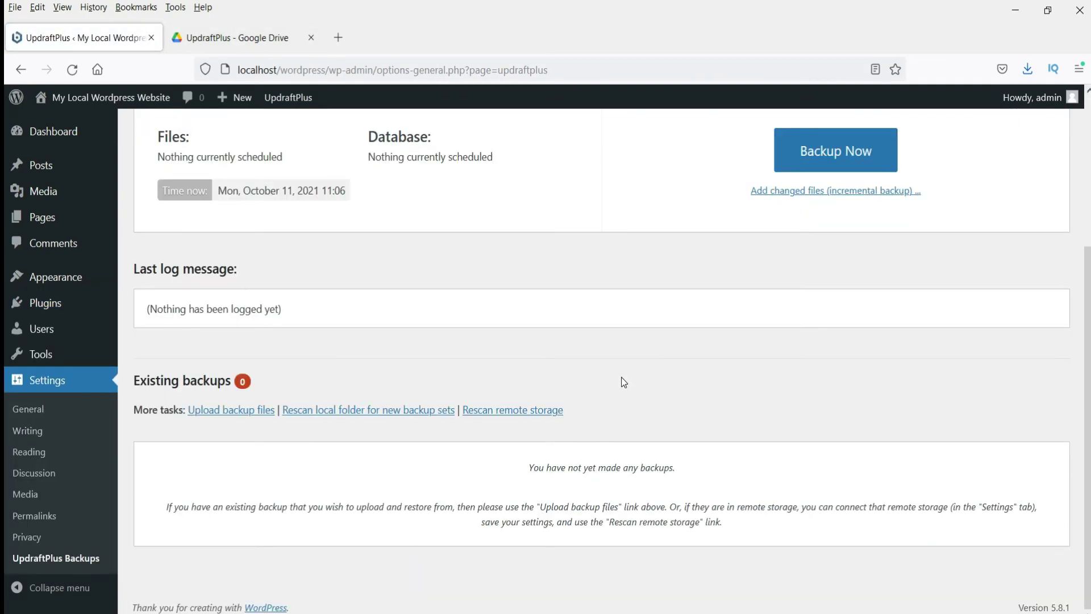
left_click(233, 416)
scroll(511, 333, "down", 4)
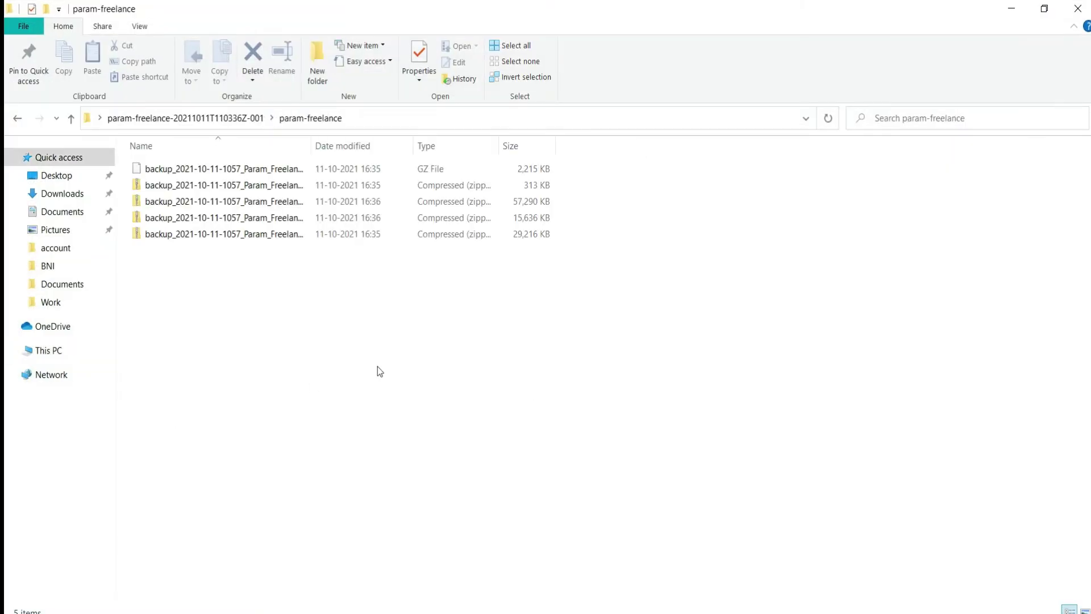
key("ctrl+a")
left_click_drag(162, 201, 712, 602)
left_click_drag(585, 404, 578, 368)
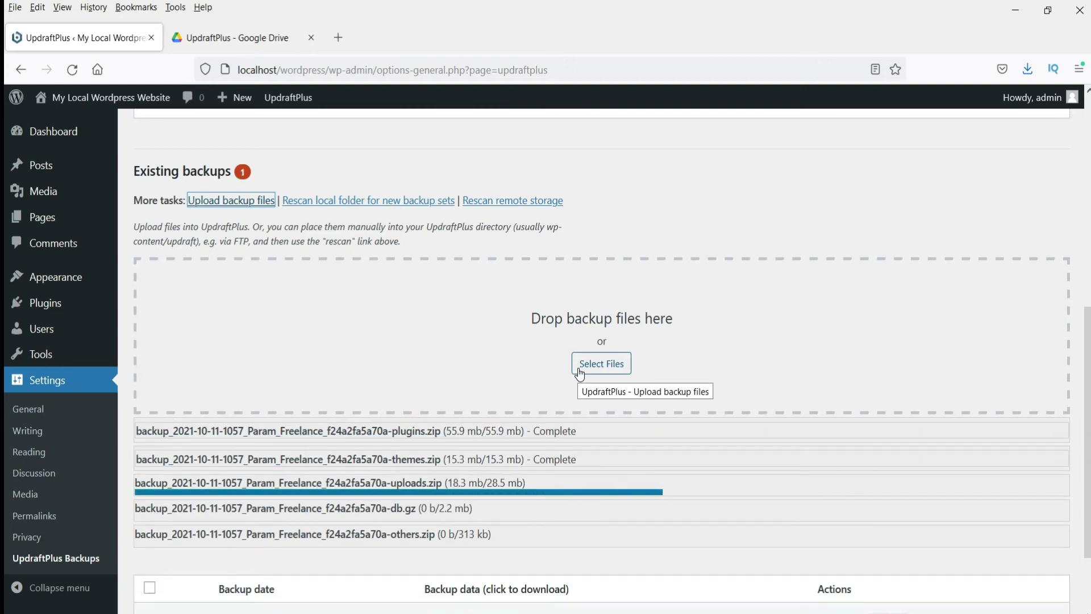
Restore the Oct 11, 2021 10:57 backup with the Plugins, Themes, Uploads, Others and Database components
scroll(746, 347, "down", 2)
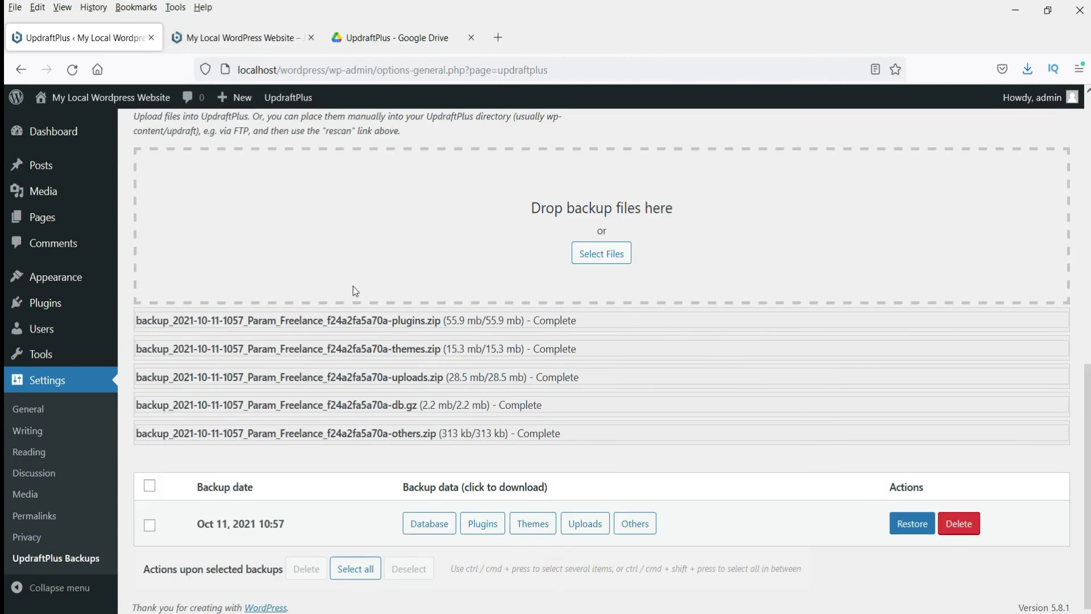
left_click(907, 529)
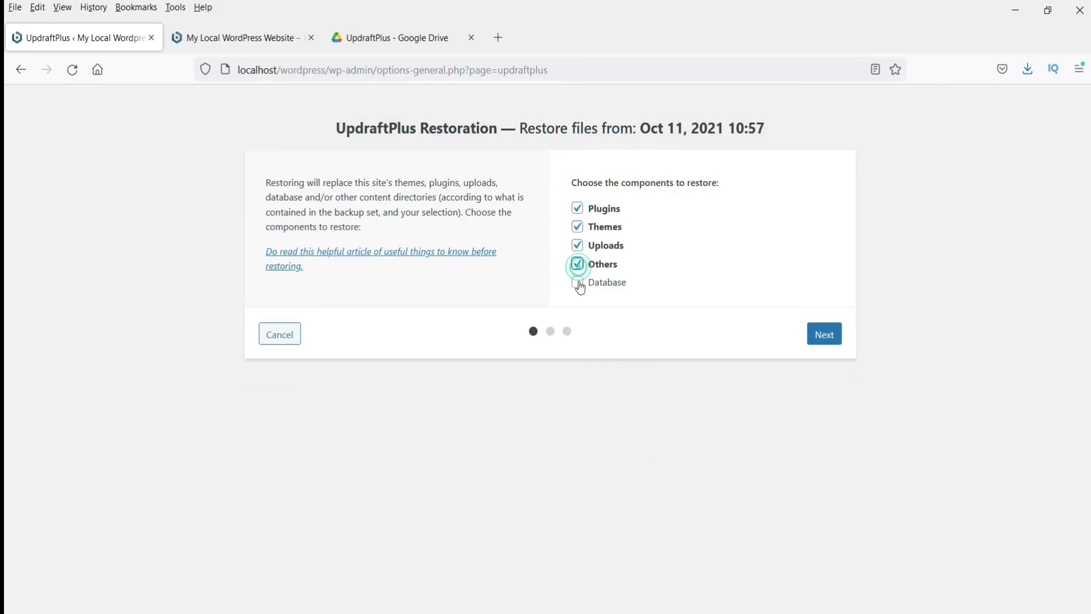
left_click(824, 334)
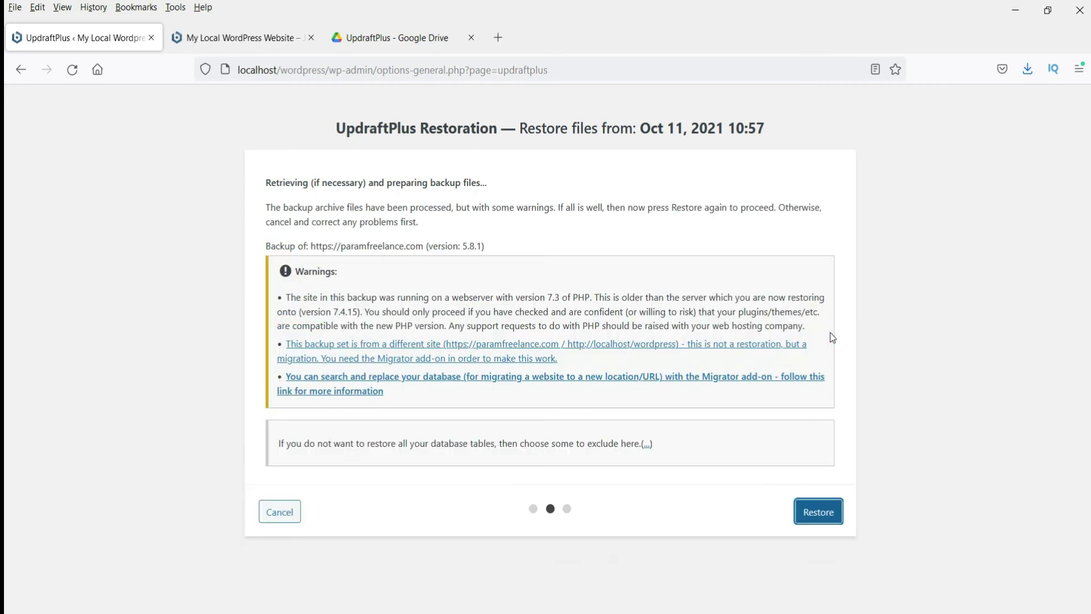
left_click(816, 519)
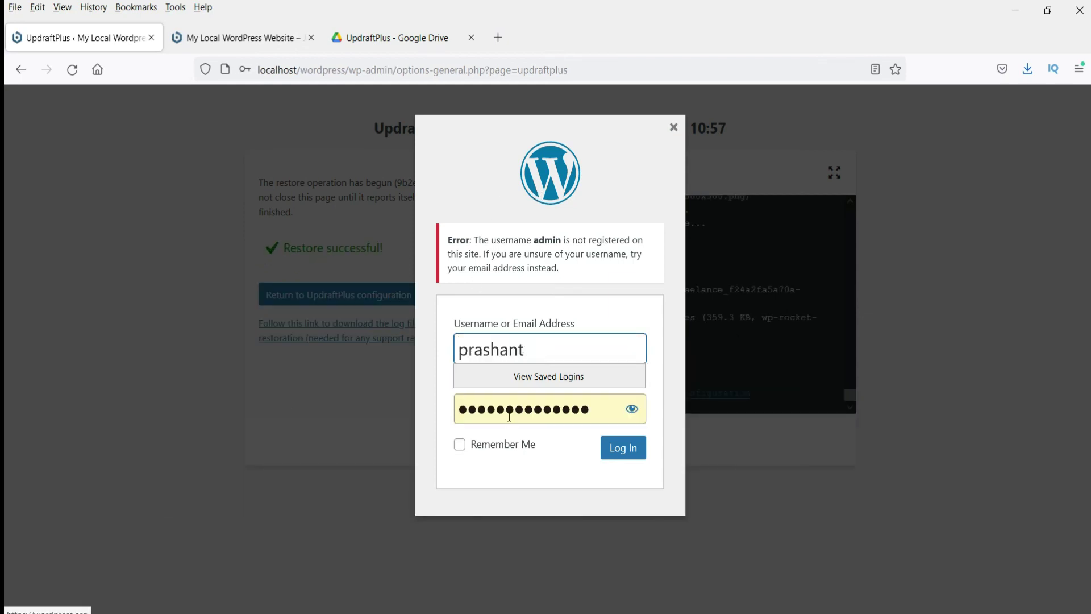
Log in again with the original site's username and account password, and dismiss the browser's offer to save the login
double_click(511, 411)
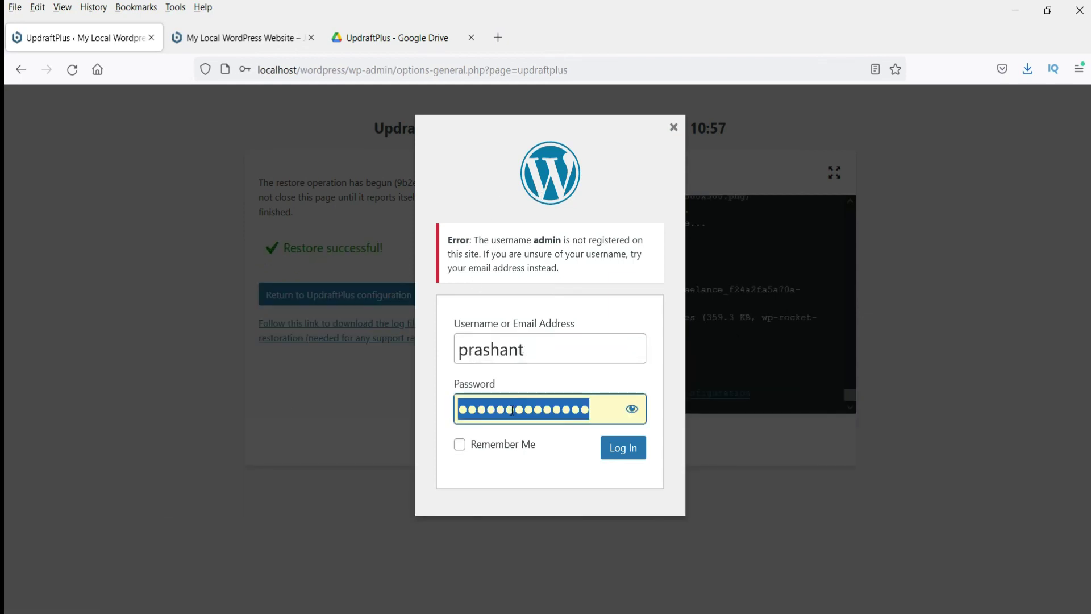
key("ctrl+v")
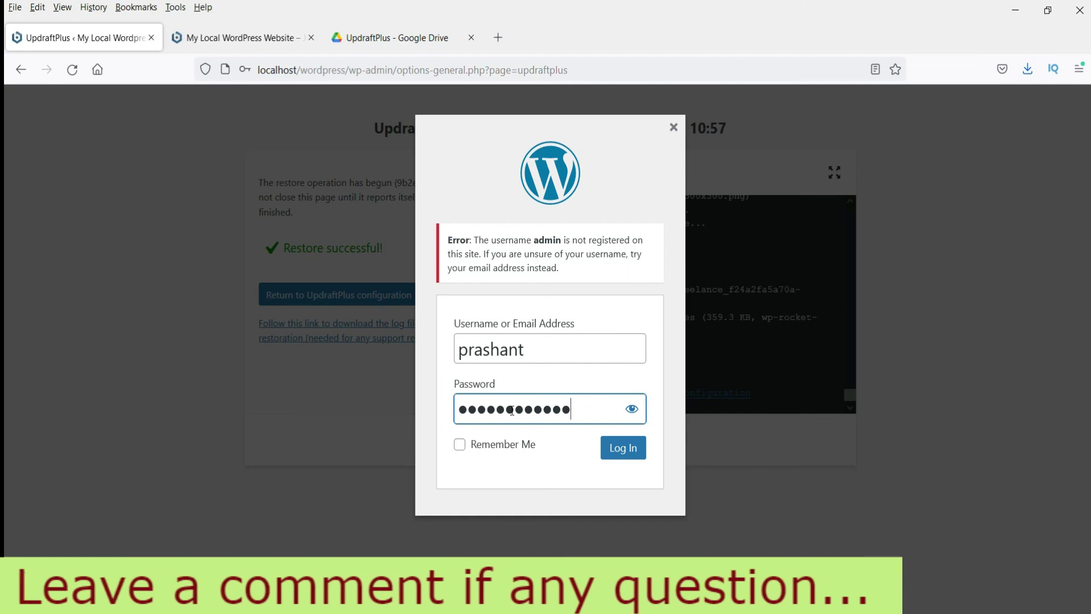
left_click(630, 451)
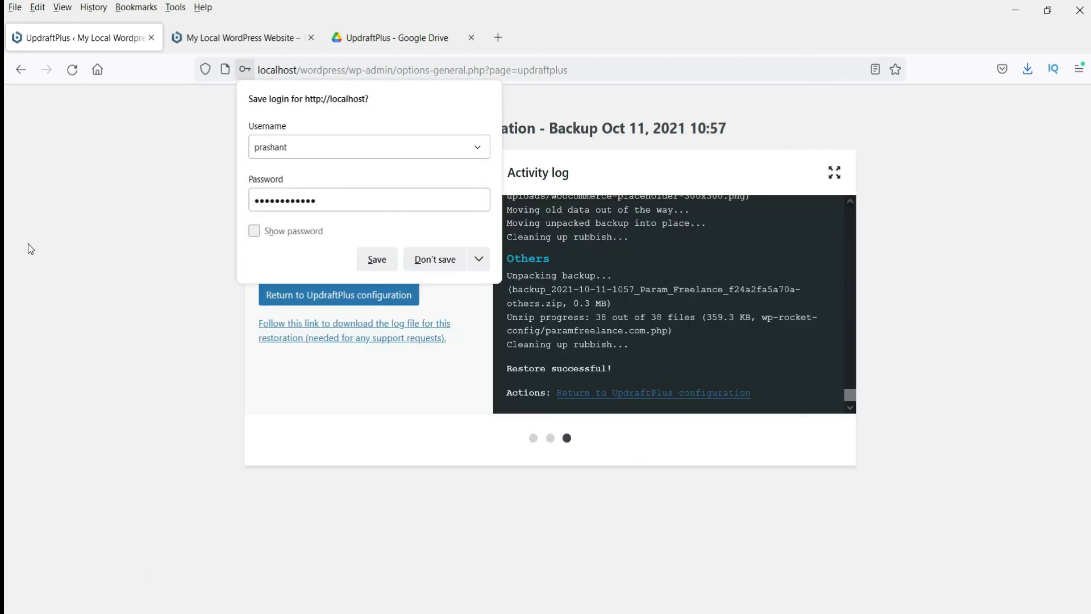
left_click(30, 248)
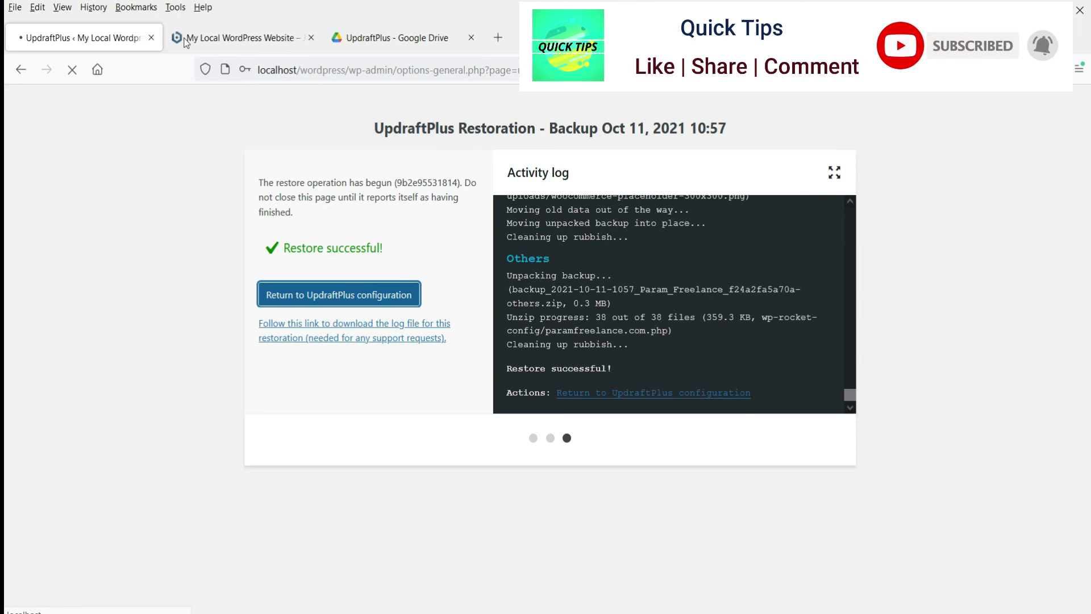
Reload the local site's home page and look through the restored page from header to footer
left_click(216, 39)
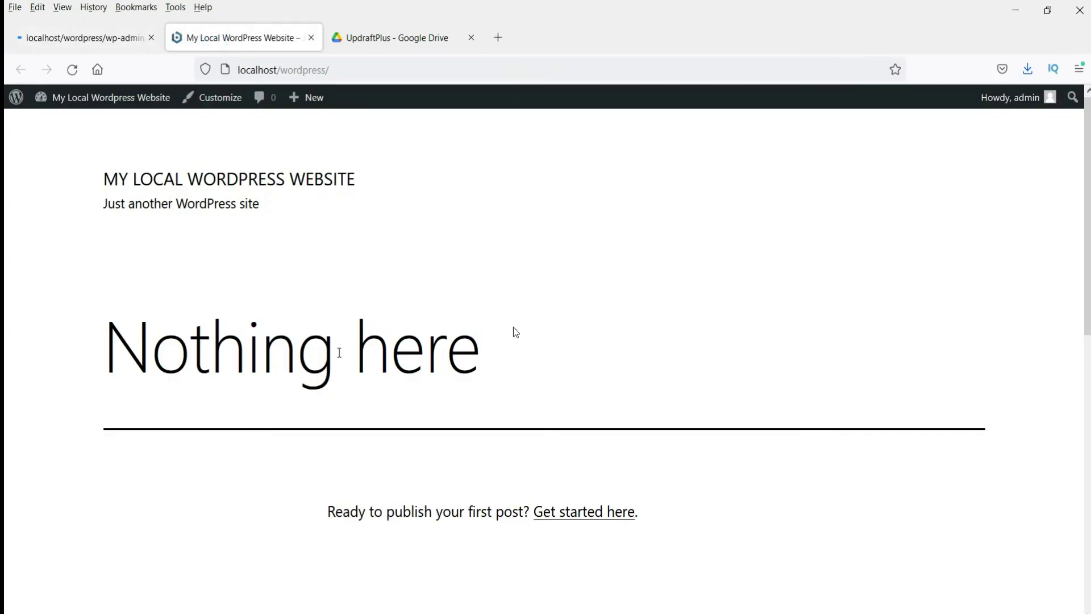
left_click(71, 74)
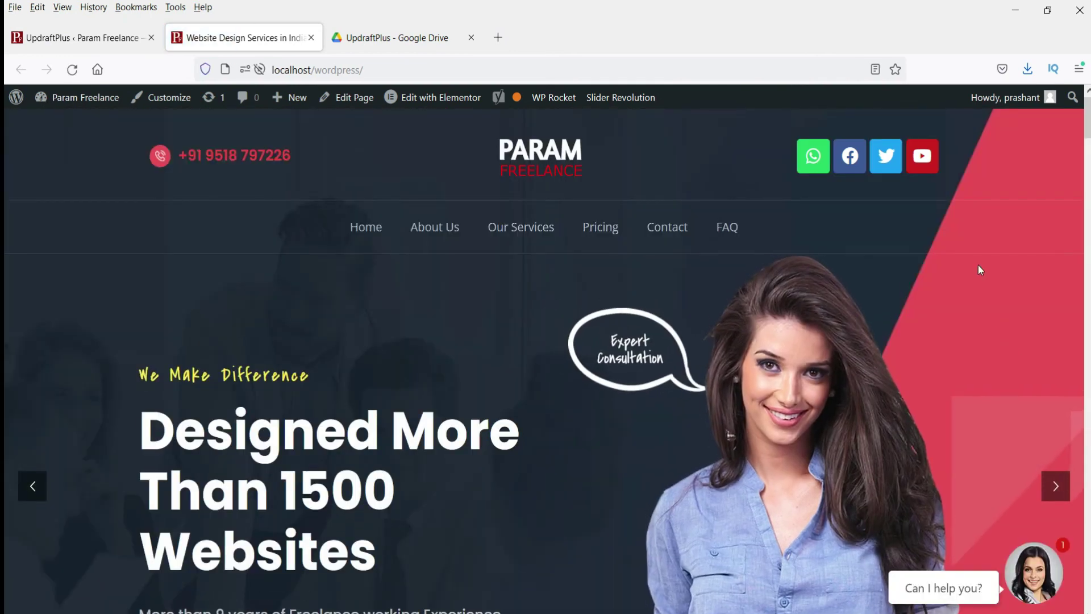
scroll(978, 270, "down", 10)
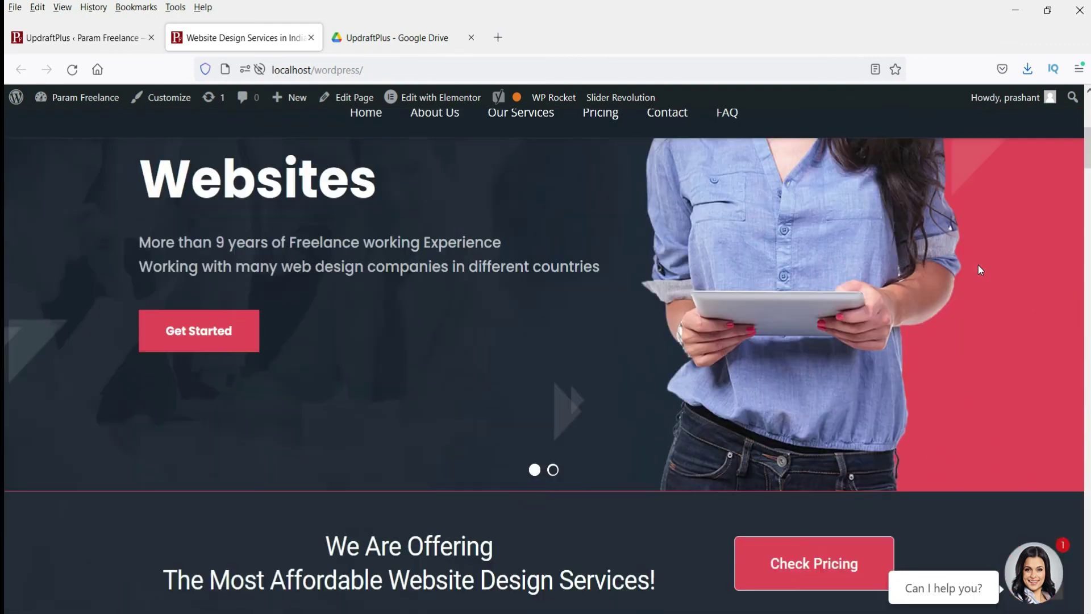
scroll(979, 269, "down", 4)
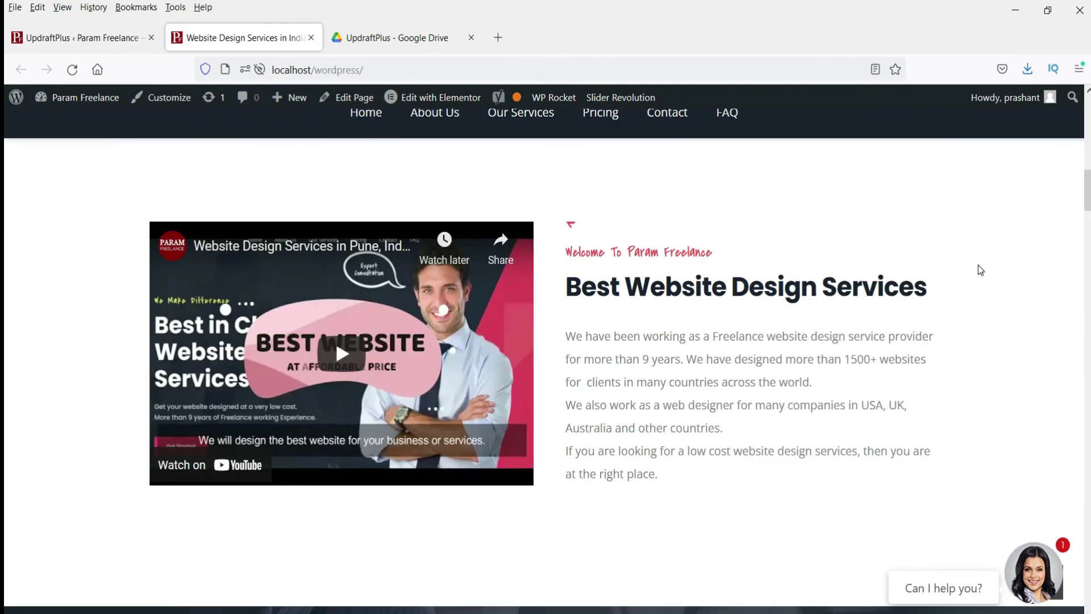
scroll(978, 265, "down", 15)
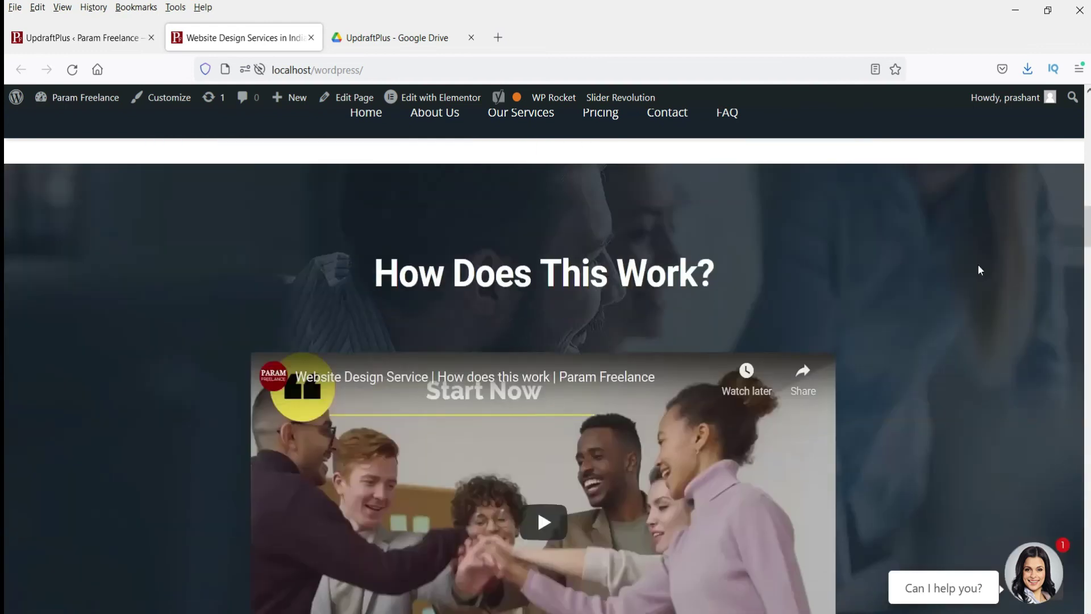
scroll(978, 265, "down", 20)
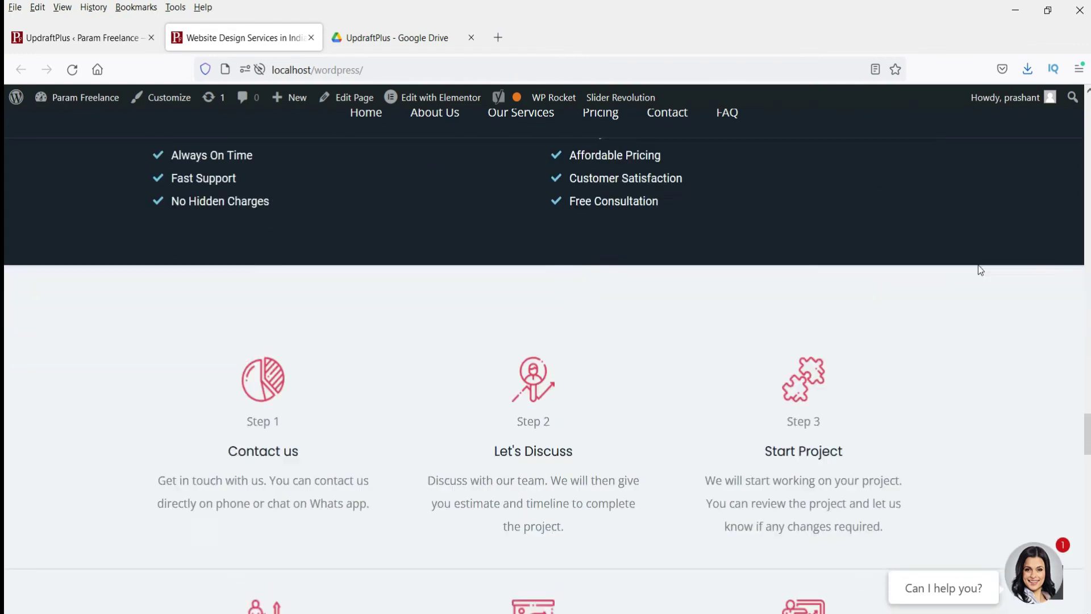
scroll(978, 272, "down", 6)
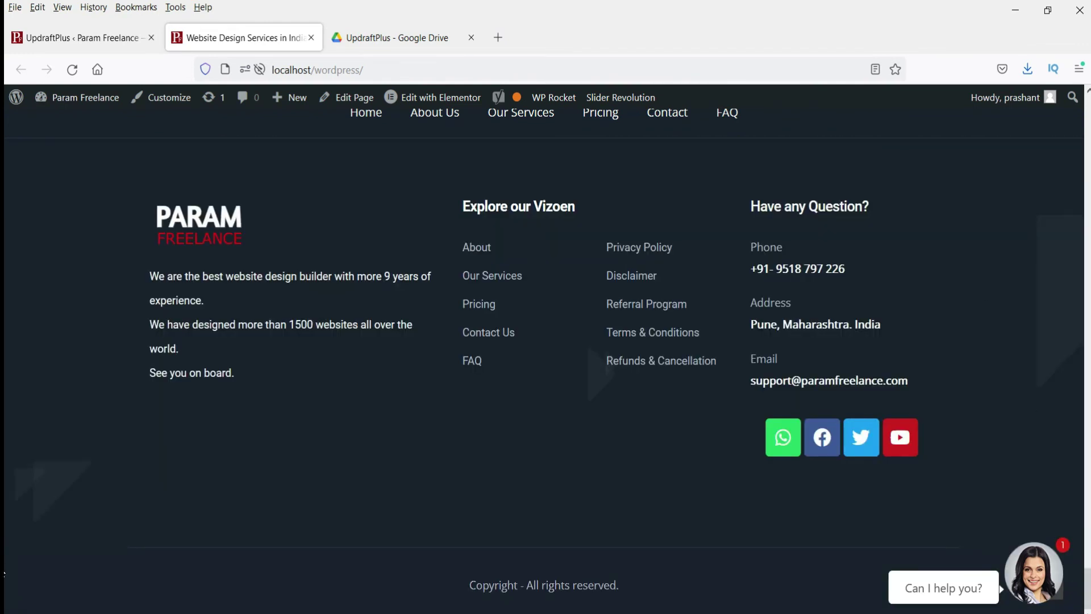
scroll(5, 276, "up", 20)
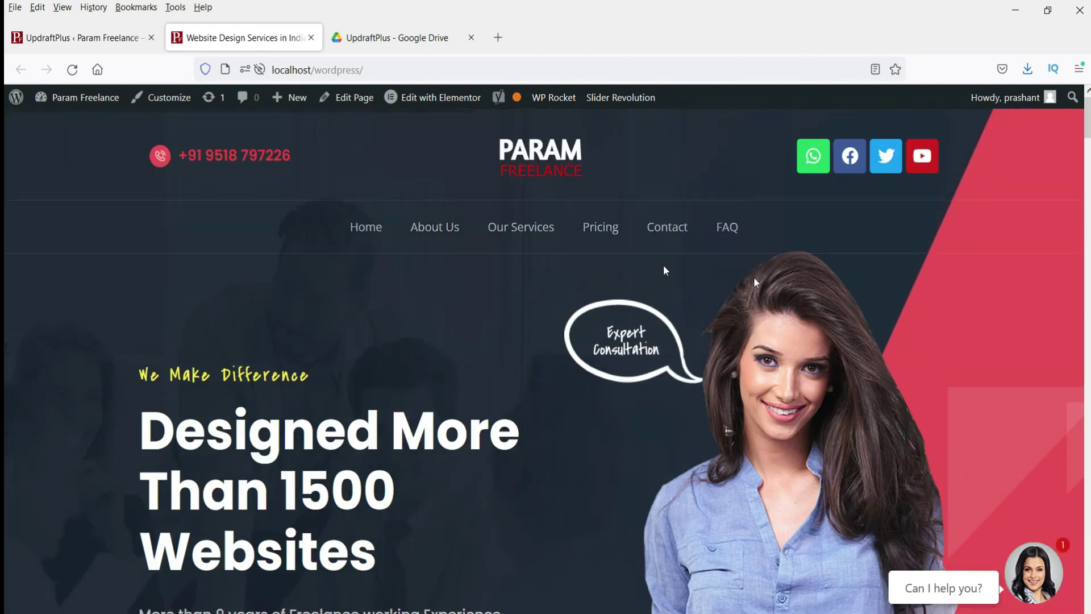